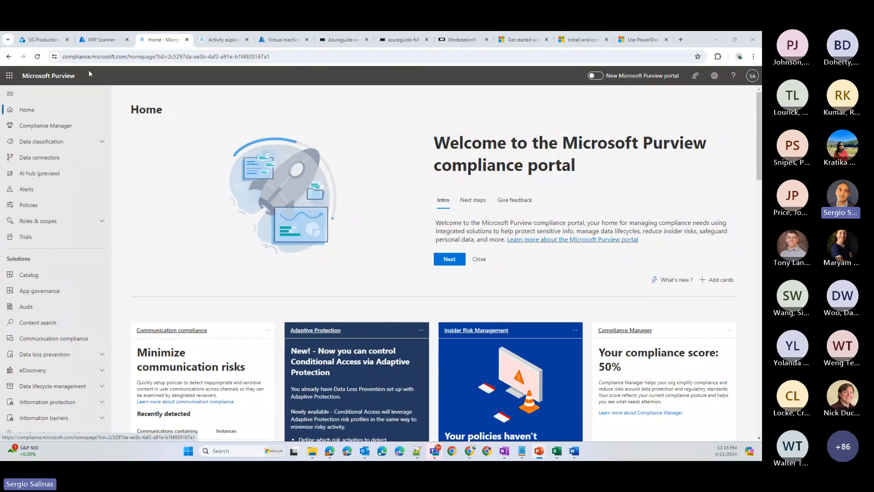
# - Open the Information protection scanner page from the compliance portal's settings
pyautogui.moveTo(63, 56); pyautogui.dragTo(127, 59)
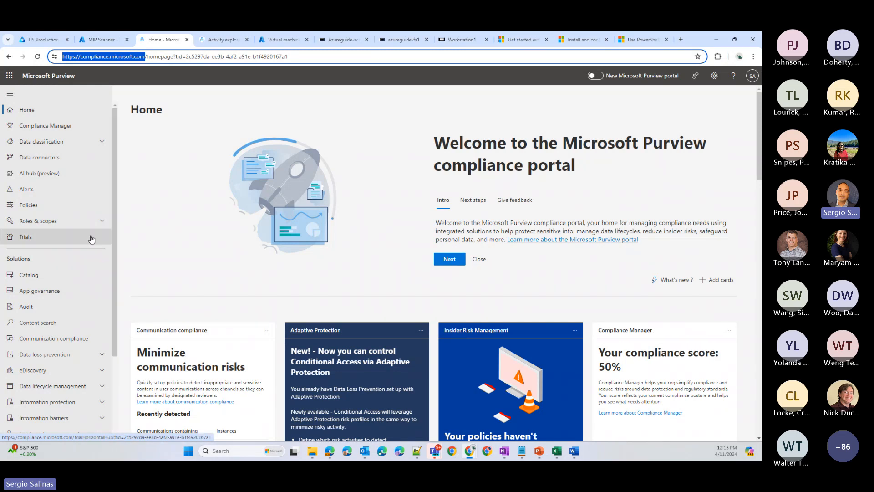
pyautogui.scroll(-1, 92, 239)
pyautogui.scroll(-3, 92, 240)
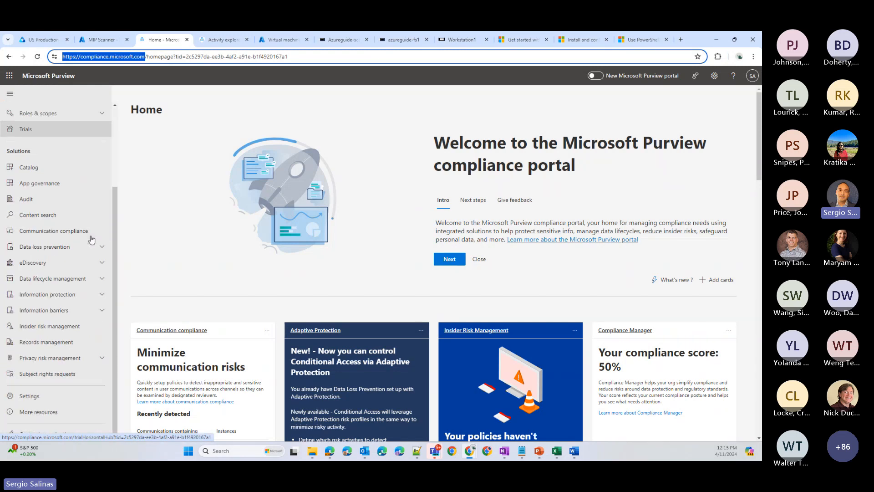
pyautogui.click(32, 397)
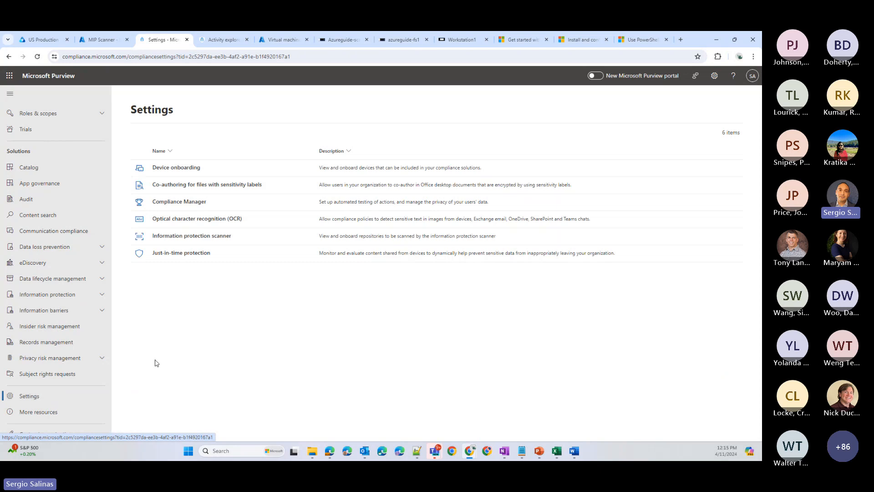
pyautogui.click(218, 236)
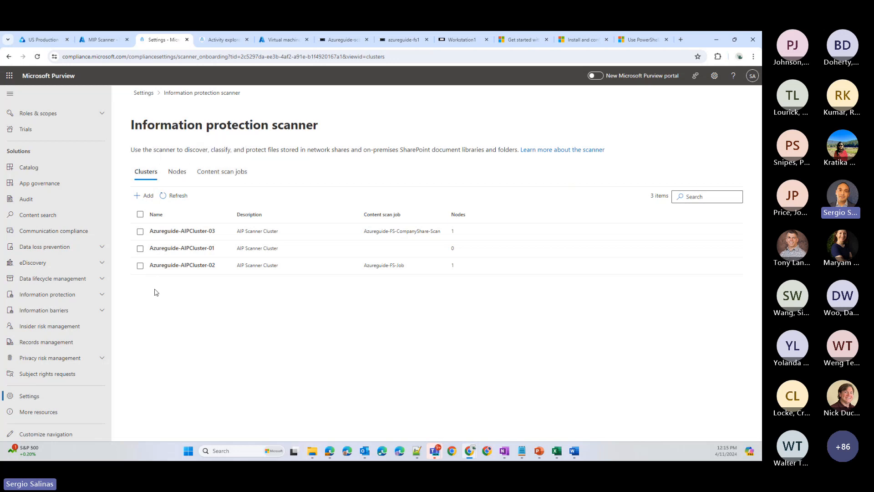
# - Review the name and description fields for a new scanner cluster, and cancel without saving
pyautogui.click(144, 195)
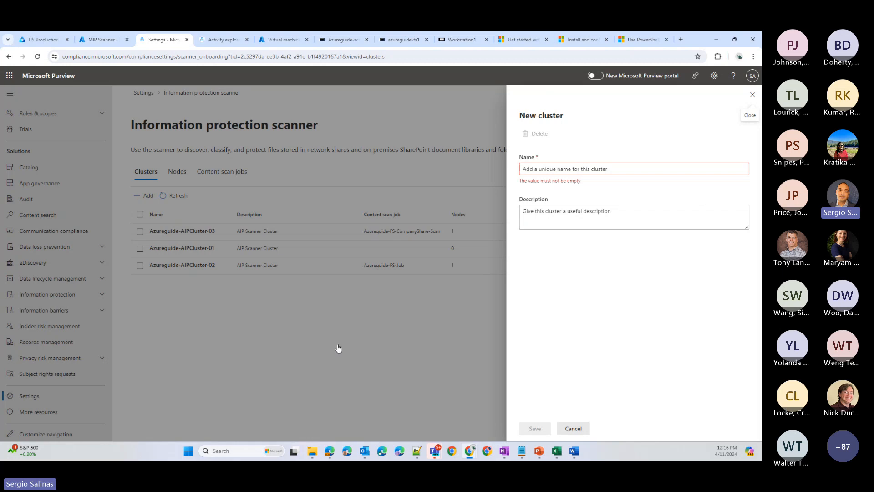
pyautogui.click(552, 219)
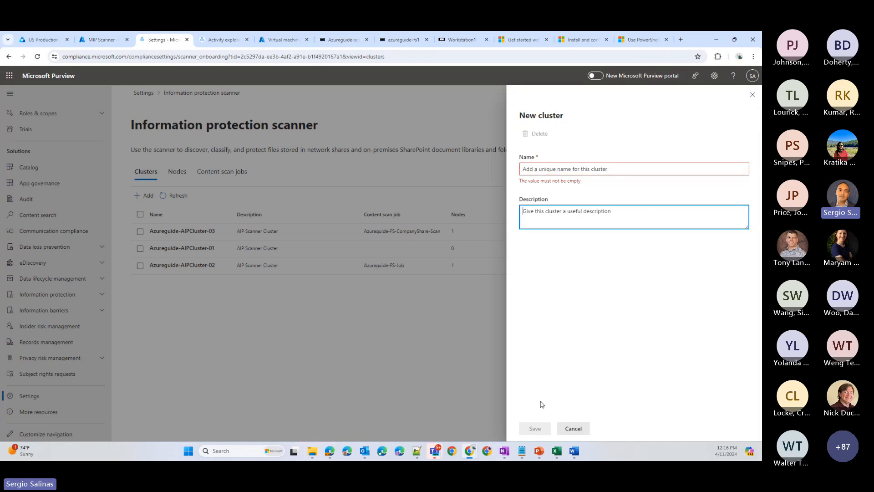
pyautogui.click(573, 428)
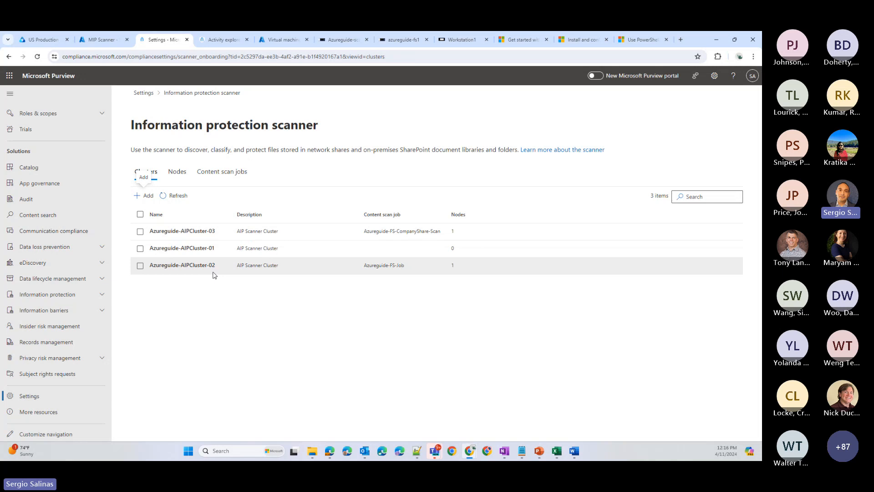
# - Review the settings for a new content scan job, including cluster, schedule, labeling and file type options, and cancel without saving
pyautogui.click(221, 177)
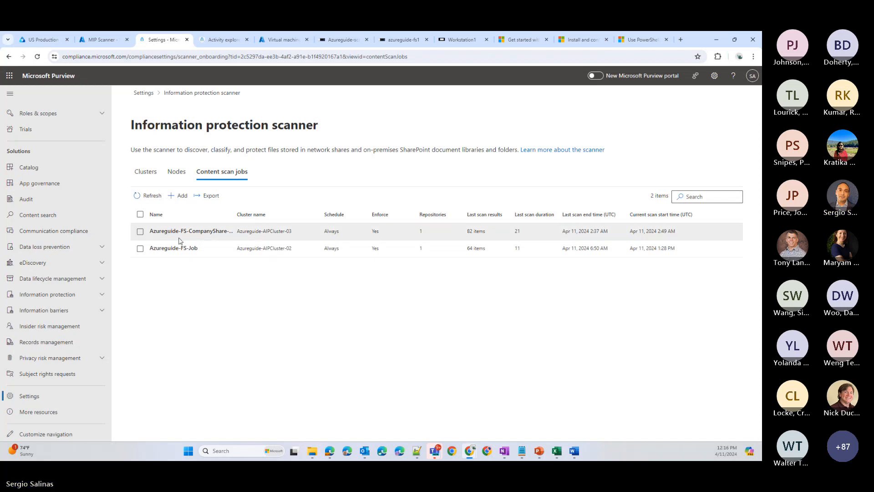
pyautogui.click(176, 204)
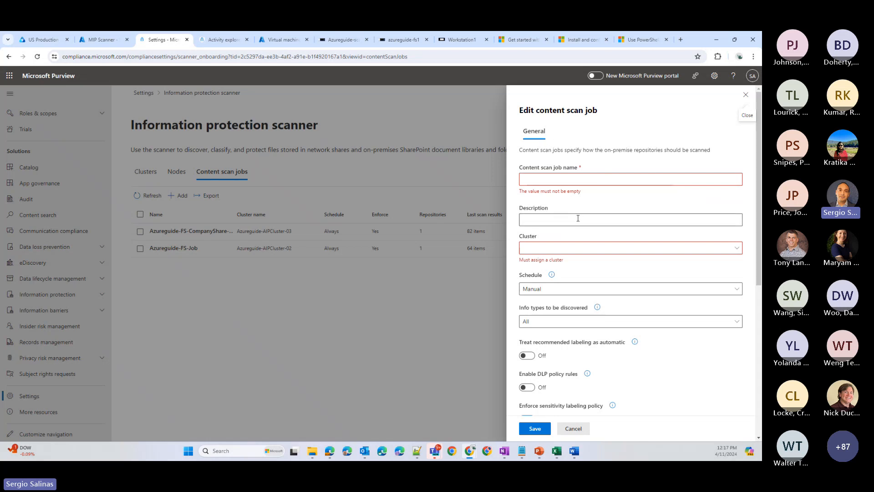
pyautogui.click(572, 247)
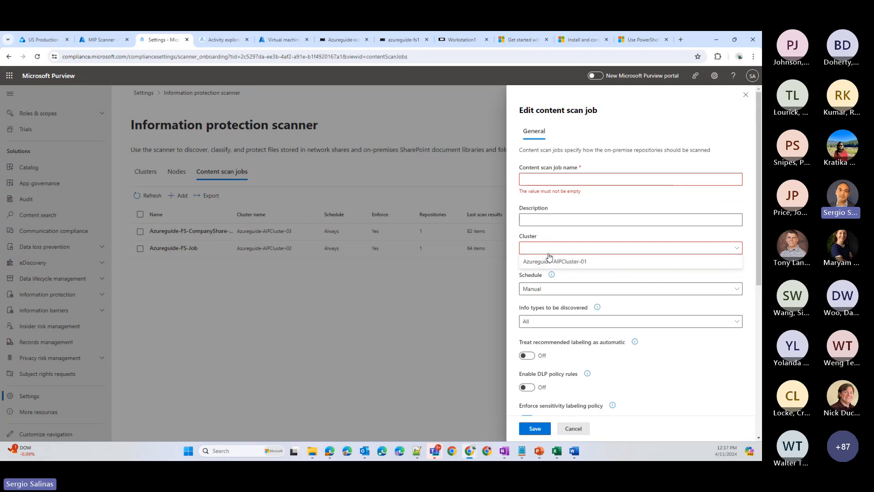
pyautogui.click(513, 250)
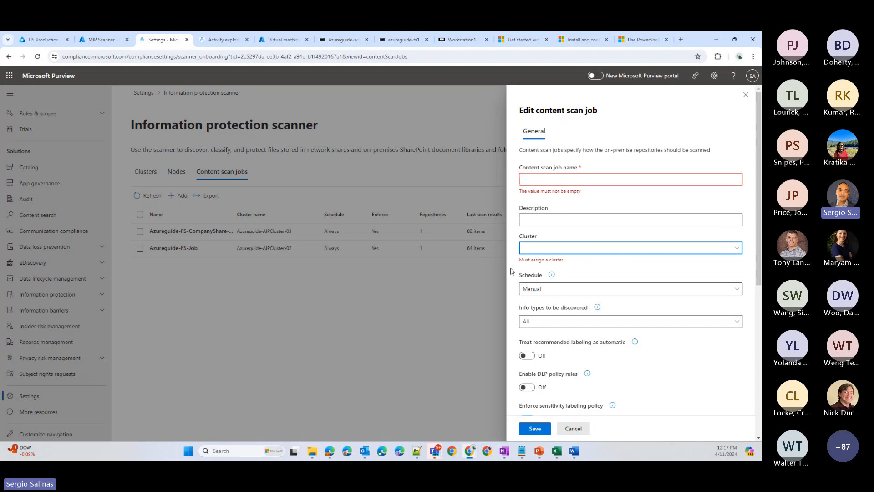
pyautogui.scroll(-5, 511, 271)
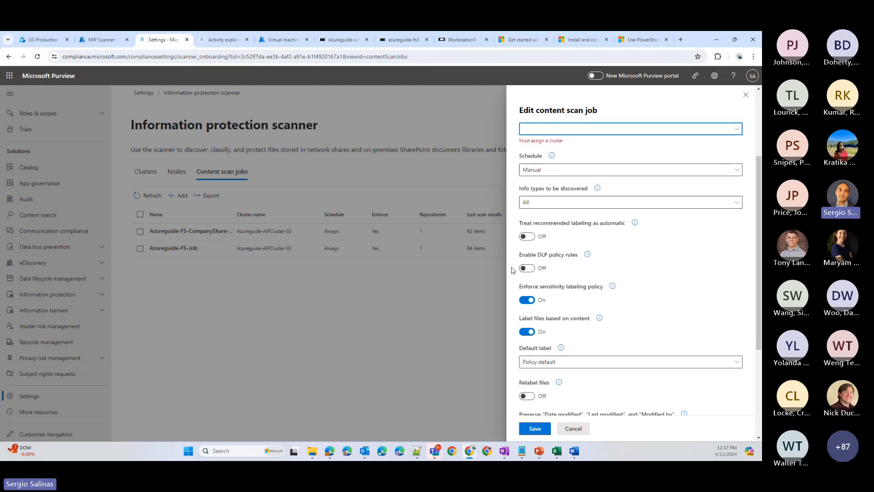
pyautogui.scroll(-5, 513, 271)
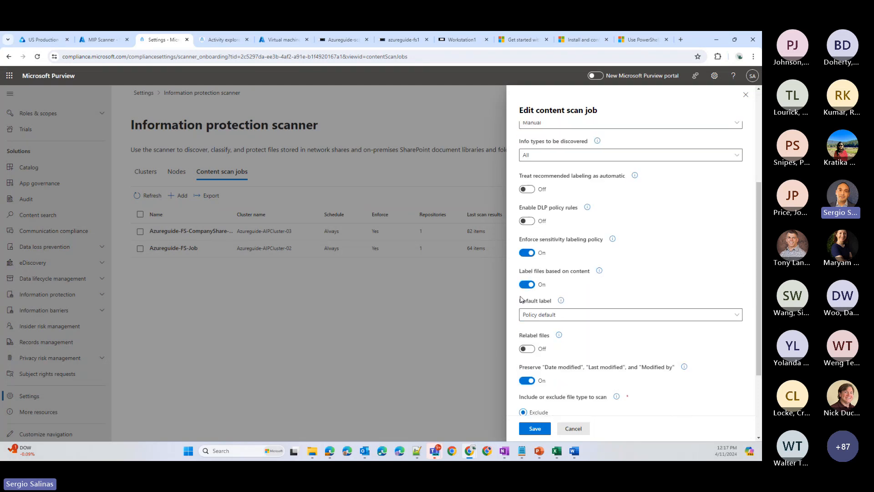
pyautogui.click(575, 429)
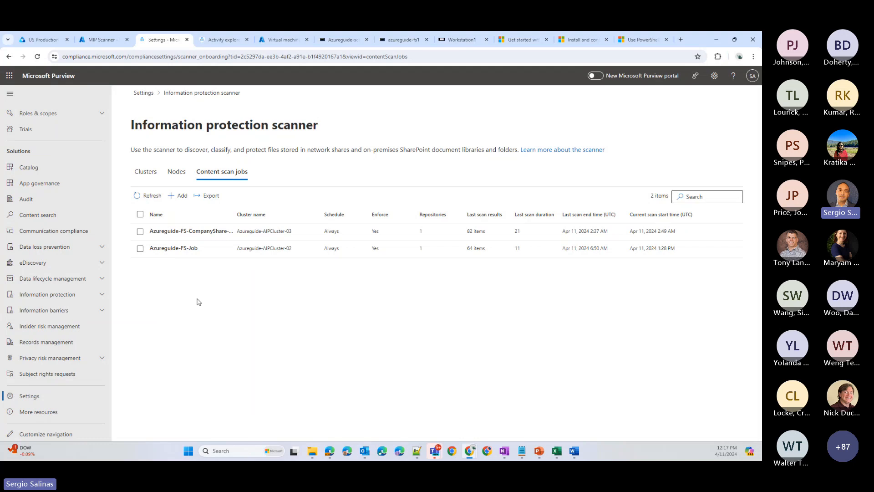
# - In the azureguide-fs1 session, check the scanner configuration's cluster, SQL instance and database name, and the Azure Information Protection Scanner service
pyautogui.click(91, 41)
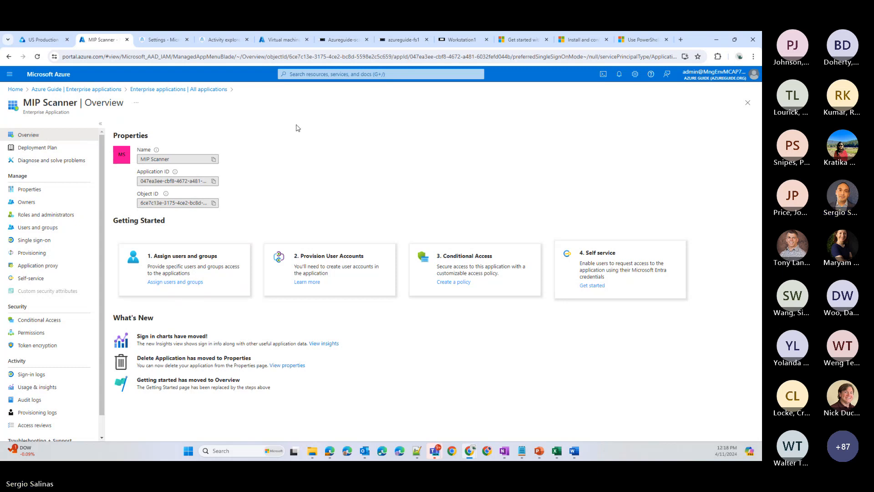
pyautogui.click(412, 46)
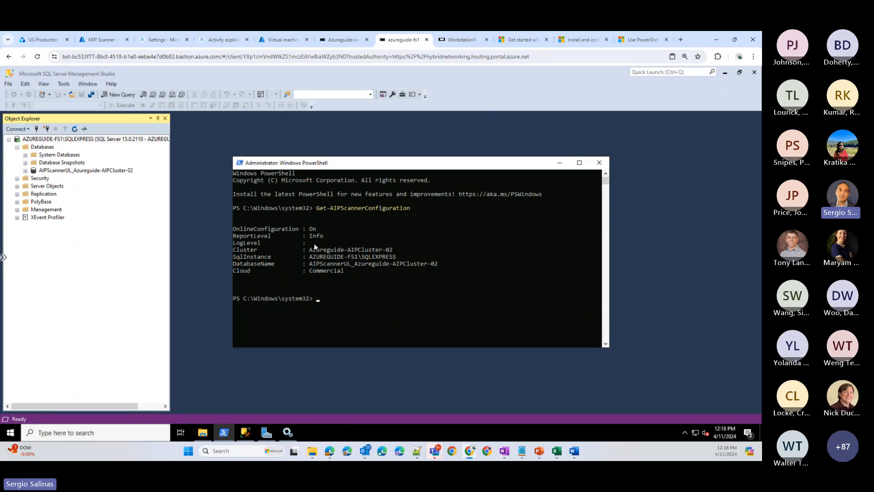
pyautogui.moveTo(312, 251); pyautogui.dragTo(397, 250)
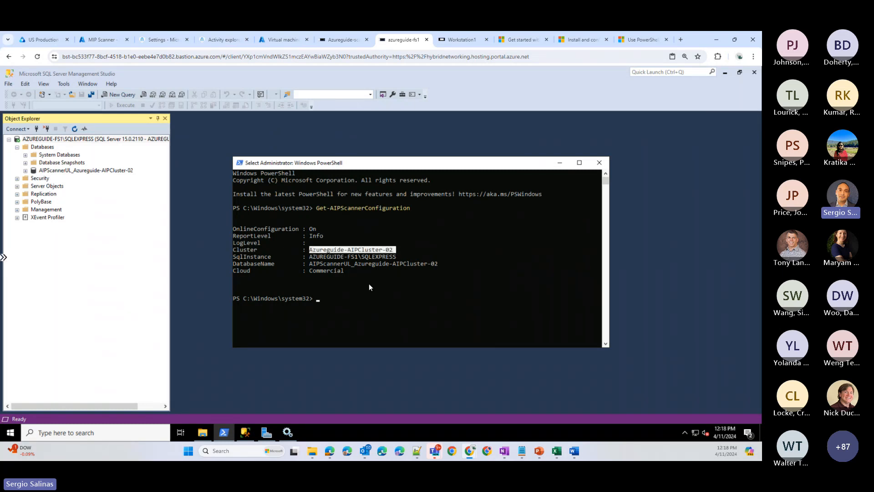
pyautogui.click(402, 256)
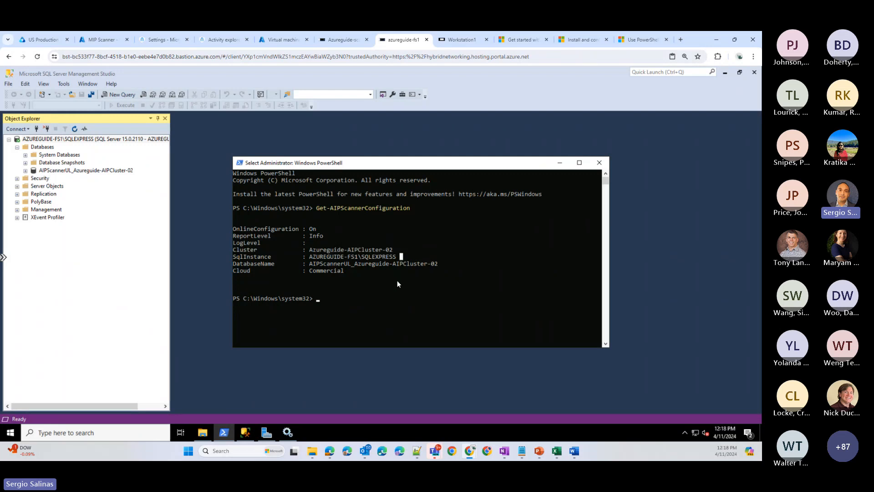
pyautogui.click(443, 264)
pyautogui.click(288, 432)
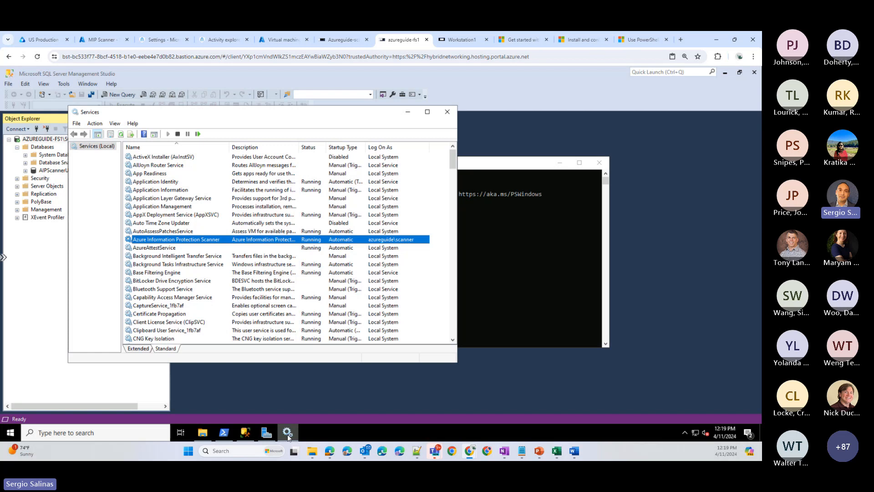
pyautogui.click(288, 434)
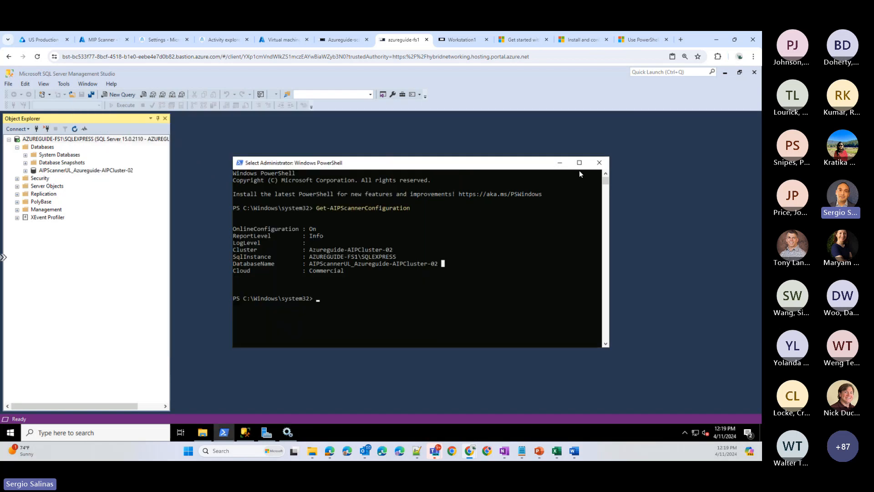
# - Open the Microsoft Learn article on configuring and installing the information protection scanner and examine the roles required to configure it
pyautogui.click(522, 40)
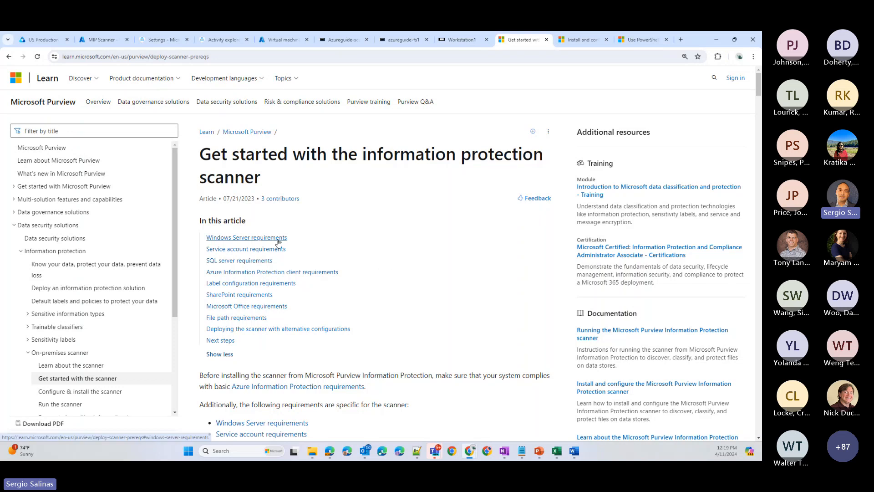
pyautogui.hotkey('ctrl', 'Tab')
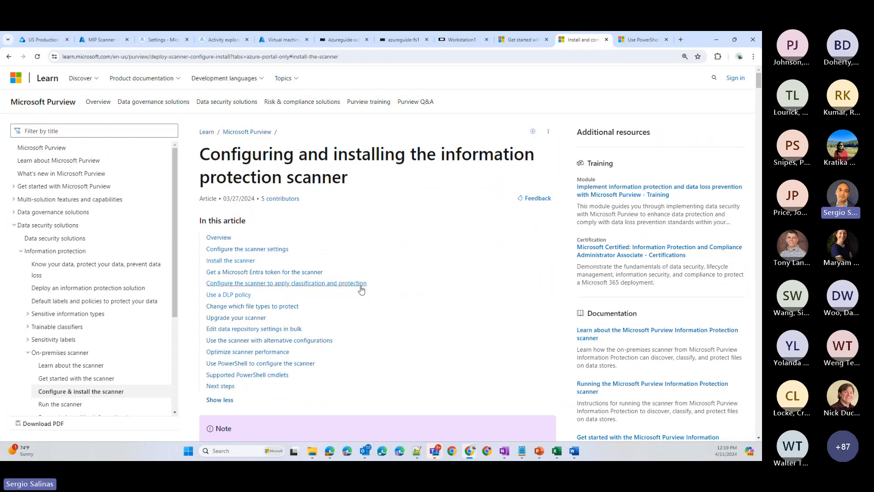
pyautogui.scroll(-3, 326, 240)
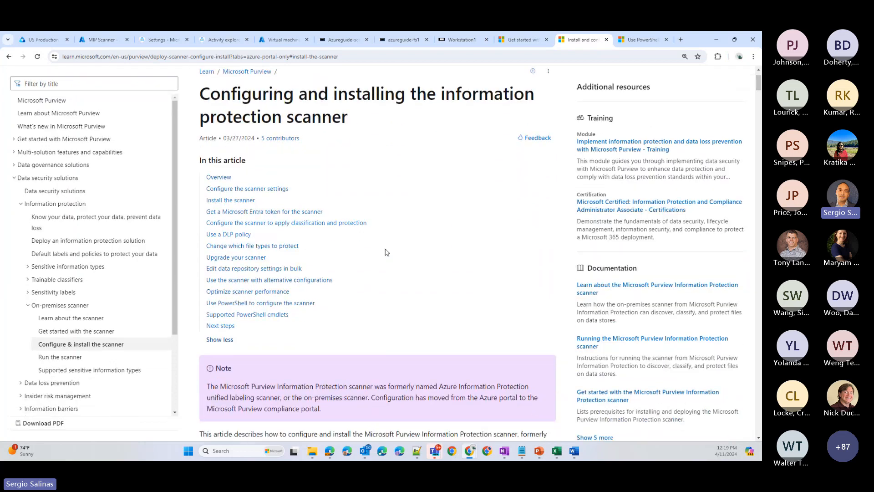
pyautogui.scroll(-10, 390, 253)
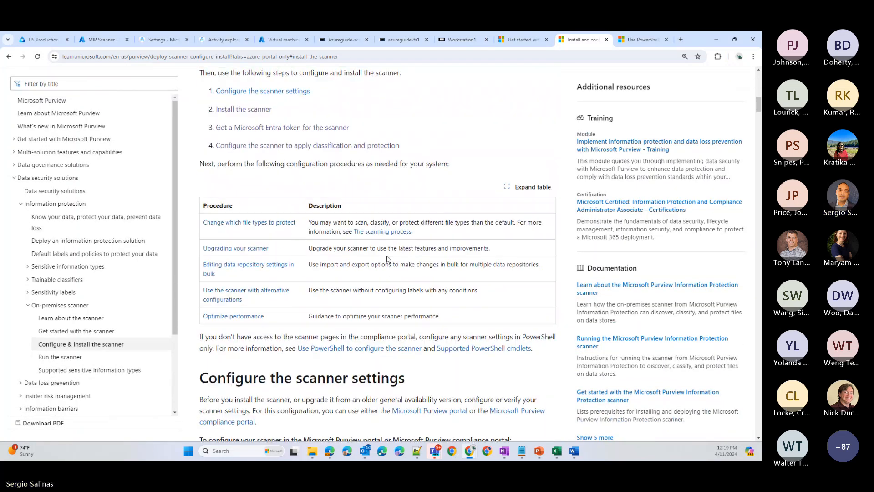
pyautogui.scroll(-2, 387, 257)
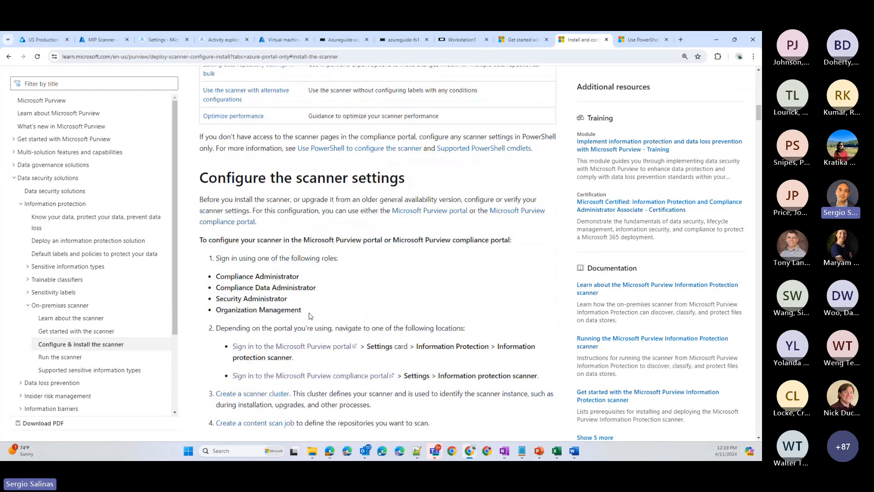
pyautogui.moveTo(311, 315); pyautogui.dragTo(216, 276)
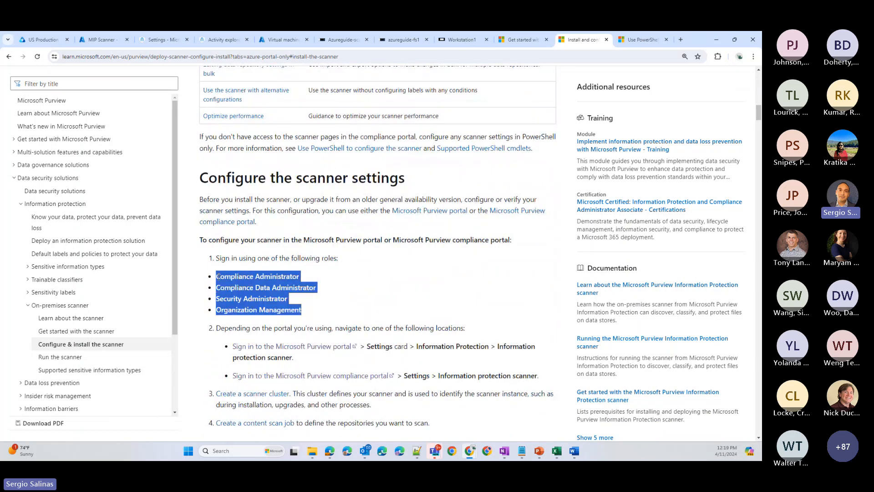
pyautogui.click(370, 287)
# - Read the article's instructions for creating a scanner cluster and a content scan job, including its repositories
pyautogui.scroll(-3, 370, 288)
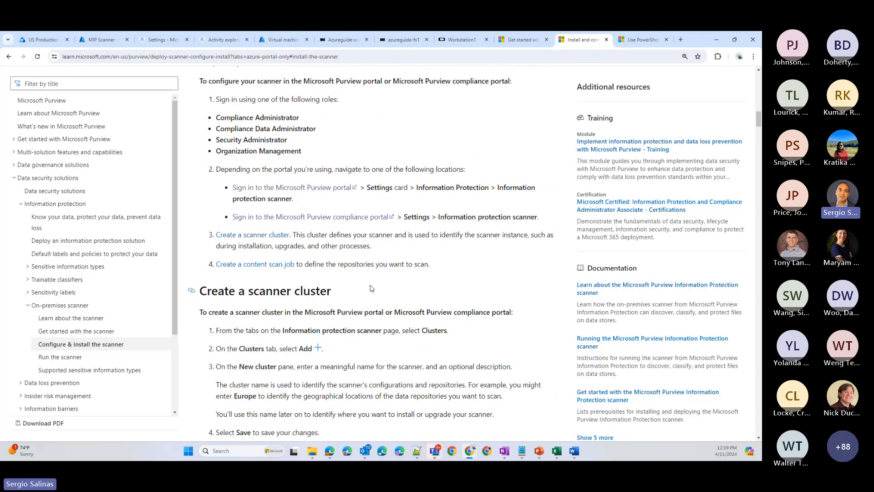
pyautogui.moveTo(248, 291); pyautogui.dragTo(336, 291)
pyautogui.scroll(-4, 251, 268)
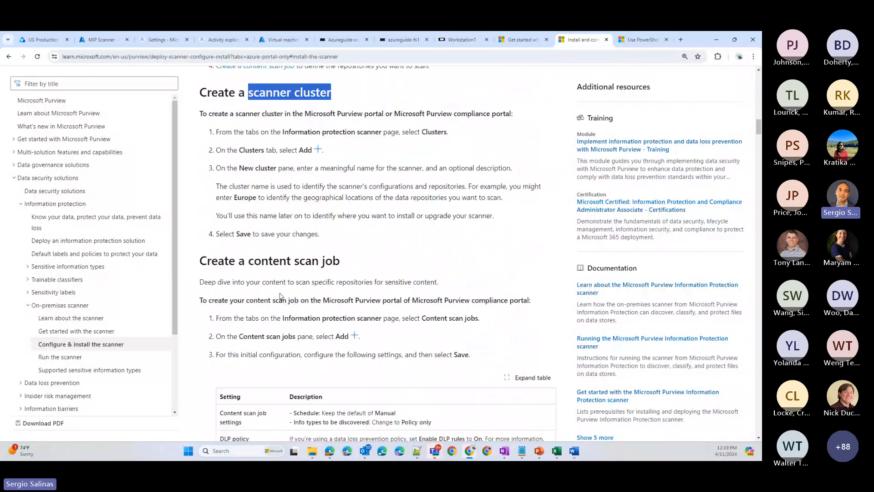
pyautogui.moveTo(249, 264); pyautogui.dragTo(352, 269)
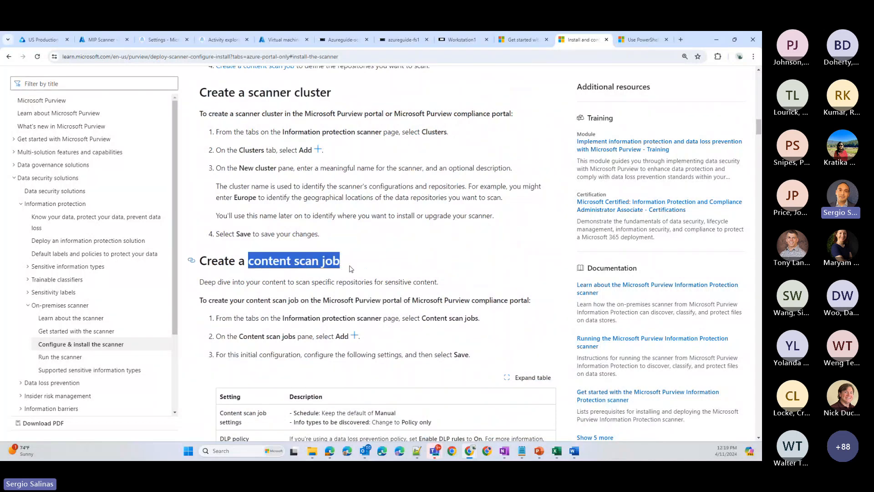
pyautogui.scroll(-4, 359, 264)
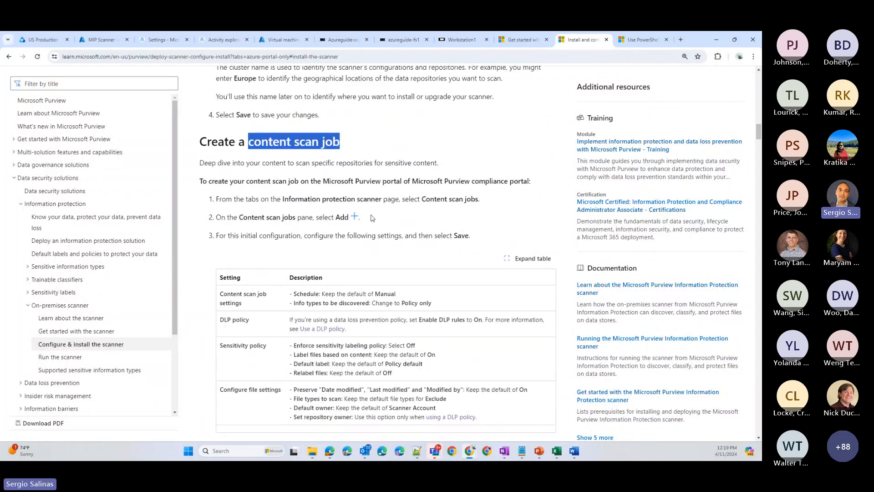
pyautogui.scroll(-5, 381, 252)
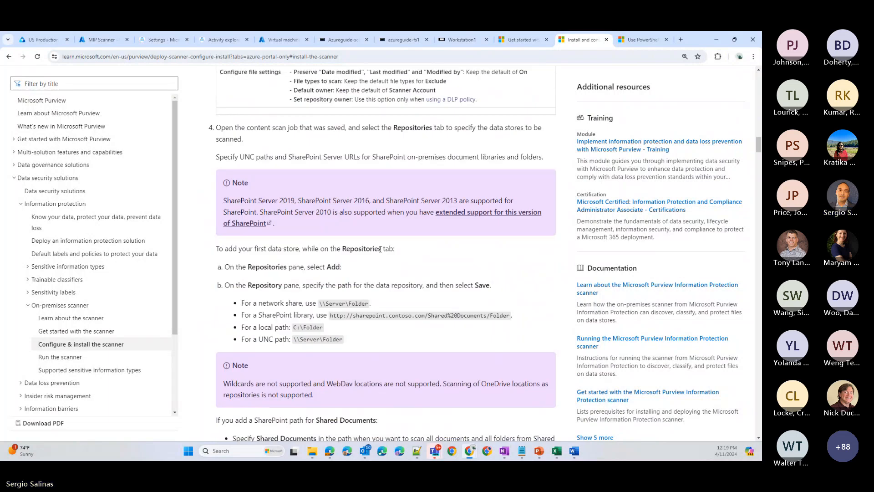
pyautogui.scroll(3, 380, 249)
pyautogui.scroll(-3, 380, 248)
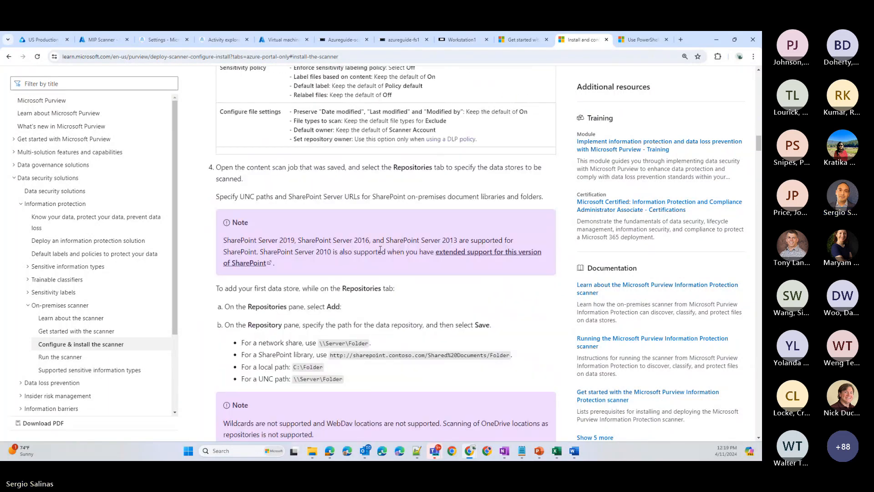
# - Read the article's Install the scanner section, including the Install-AIPScanner command and its examples
pyautogui.scroll(-3, 381, 252)
pyautogui.scroll(-13, 381, 251)
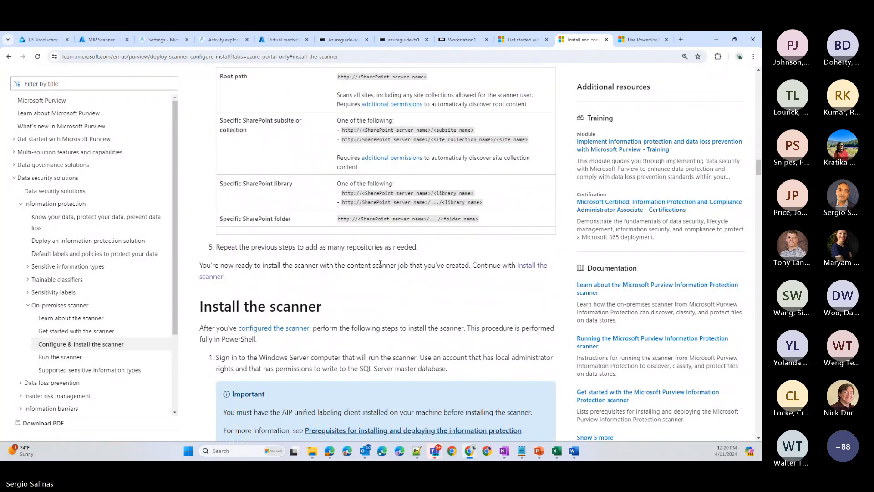
pyautogui.scroll(-1, 382, 268)
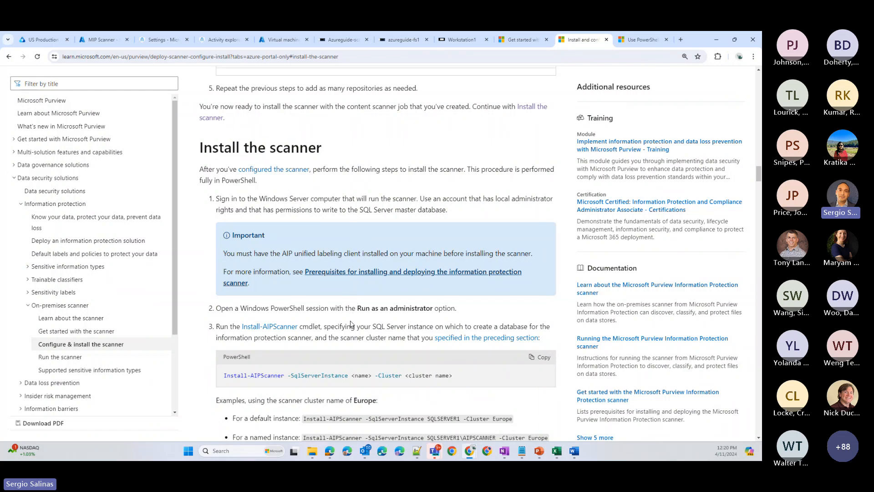
pyautogui.scroll(-3, 351, 324)
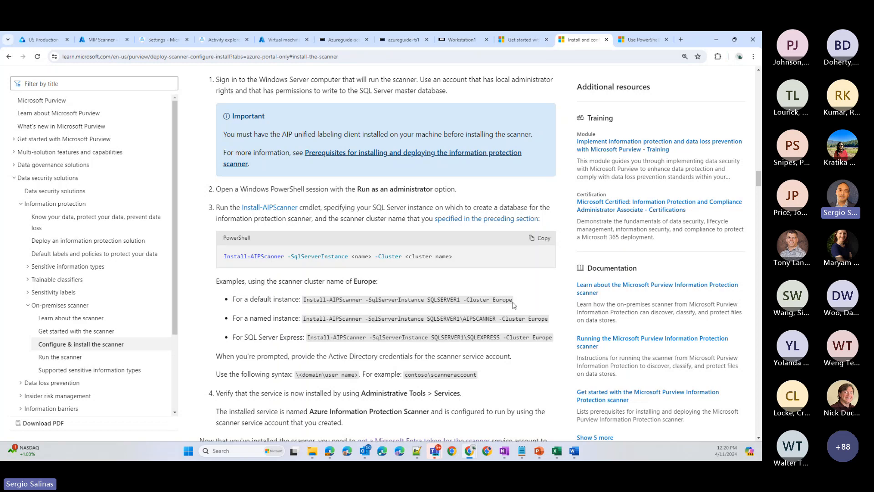
# - Read the rest of the article's scanner installation steps and its section on getting a Microsoft Entra token for the scanner
pyautogui.scroll(-1, 501, 304)
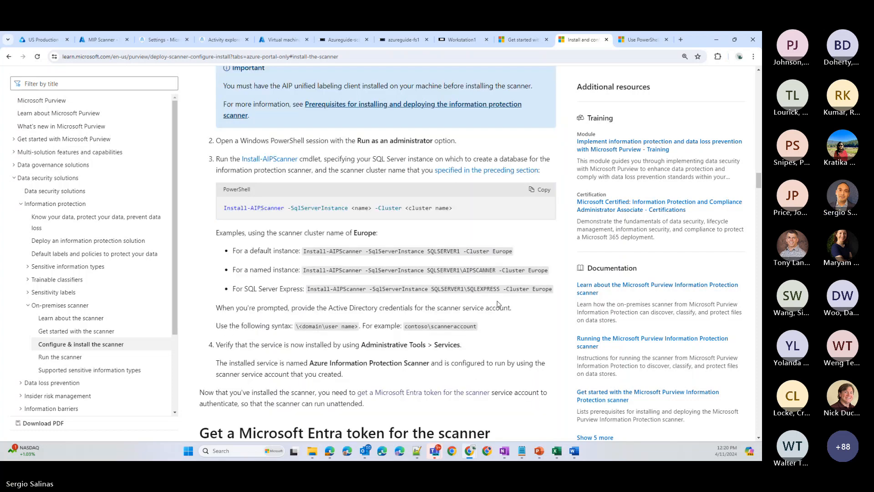
pyautogui.scroll(-3, 498, 304)
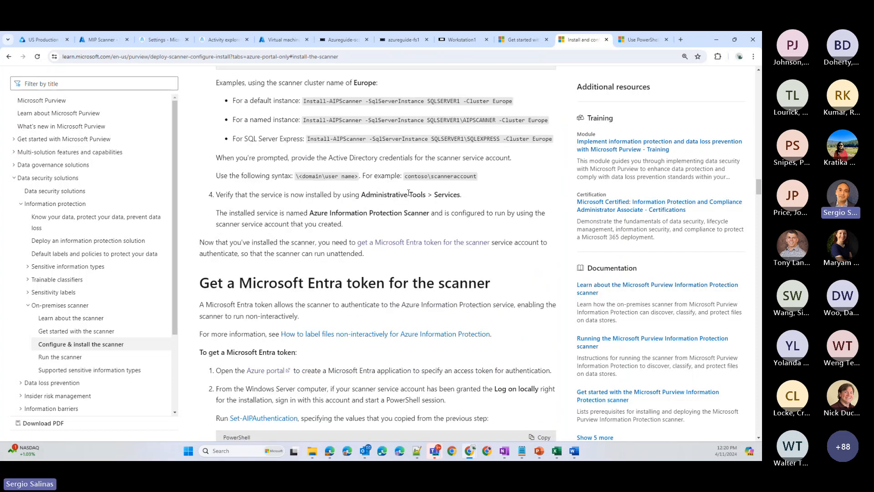
pyautogui.scroll(-1, 324, 302)
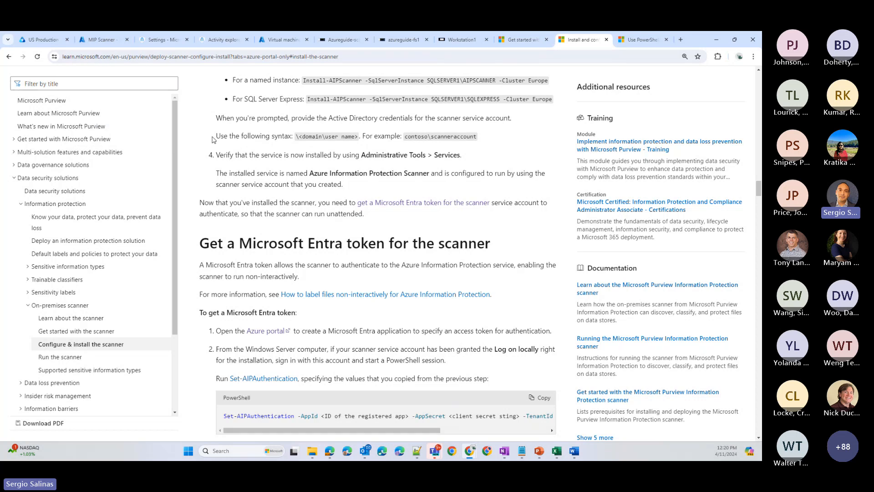
# - Open the article on Microsoft Entra applications for Set-AIPAuthentication and read its app registration, client secret and API permission steps, including Content.DelegatedReader and Content.DelegatedWriter
pyautogui.click(635, 44)
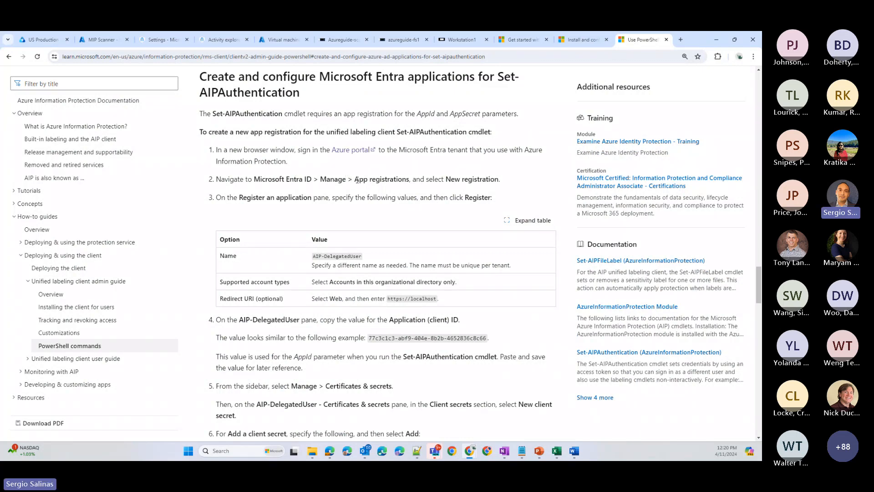
pyautogui.moveTo(354, 180); pyautogui.dragTo(407, 180)
pyautogui.scroll(-2, 370, 223)
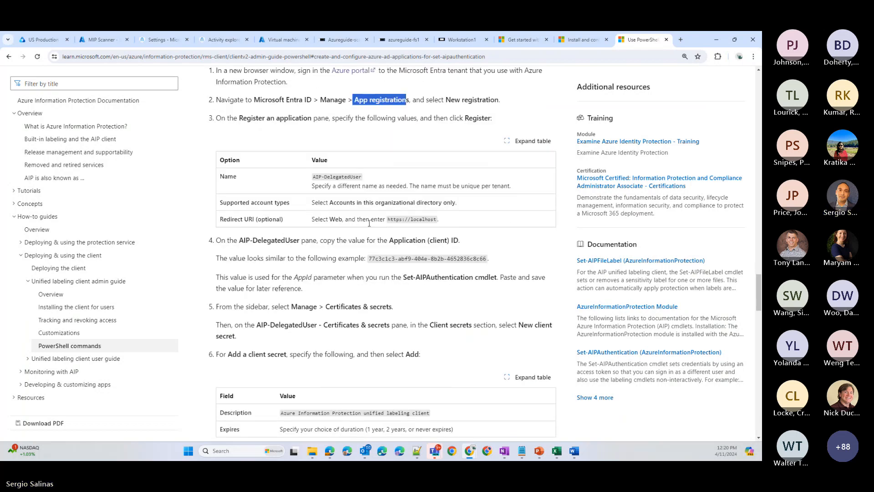
pyautogui.scroll(-1, 319, 302)
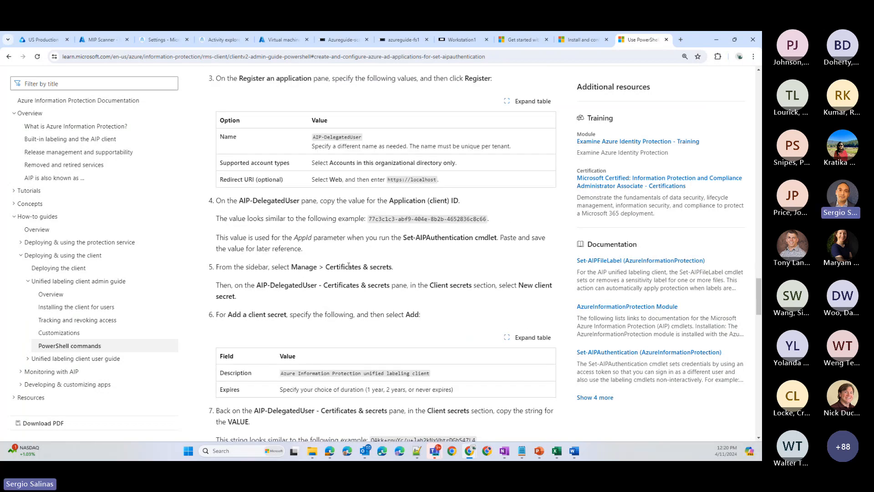
pyautogui.scroll(-2, 396, 269)
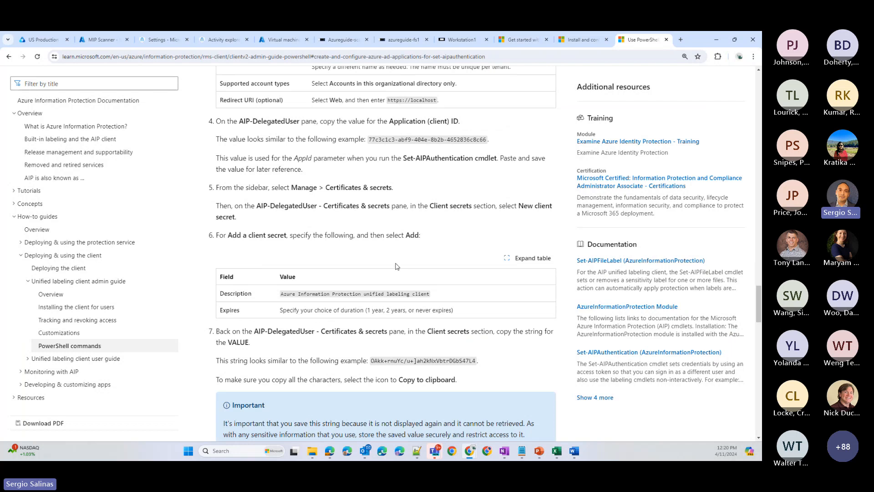
pyautogui.scroll(-6, 396, 267)
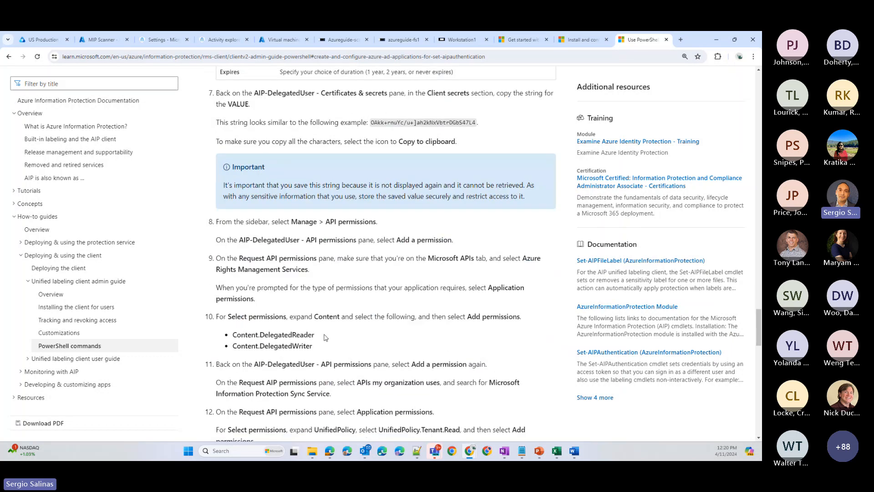
pyautogui.scroll(-1, 325, 337)
pyautogui.moveTo(315, 307); pyautogui.dragTo(226, 298)
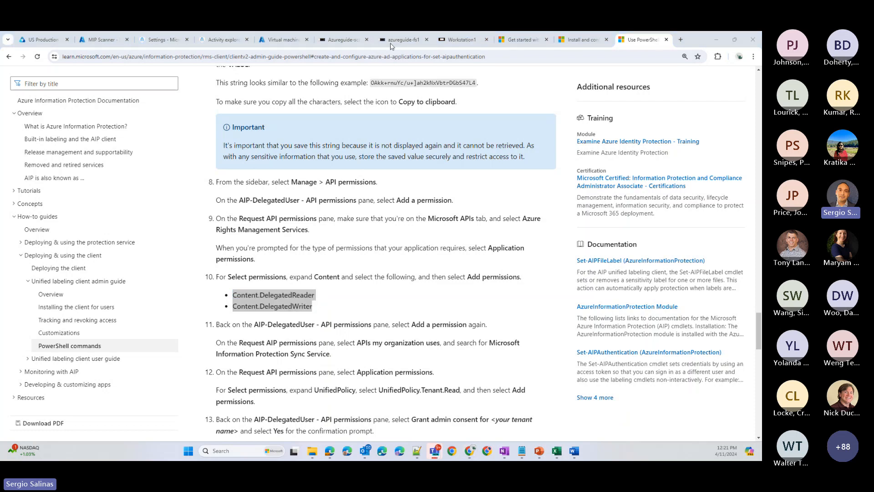
# - Return to the azureguide-fs1 session and look through the scanner's Reports folder, then bring the scanner configuration output back to the front
pyautogui.click(393, 46)
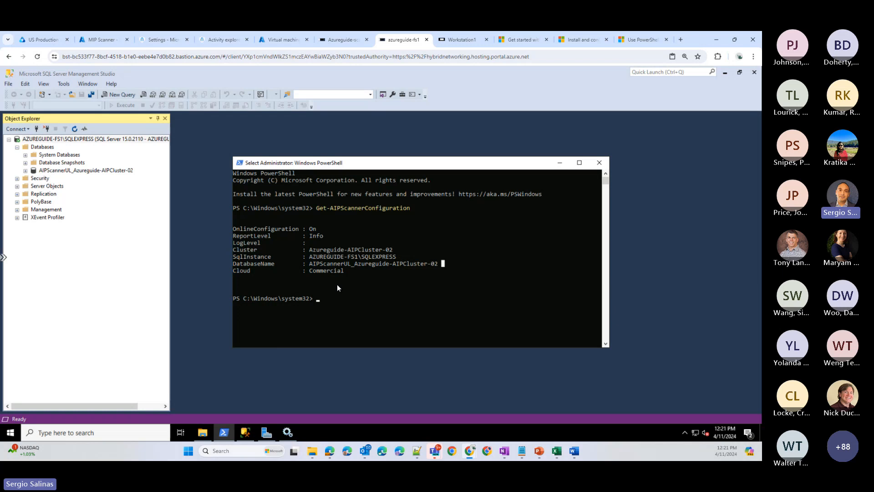
pyautogui.click(204, 432)
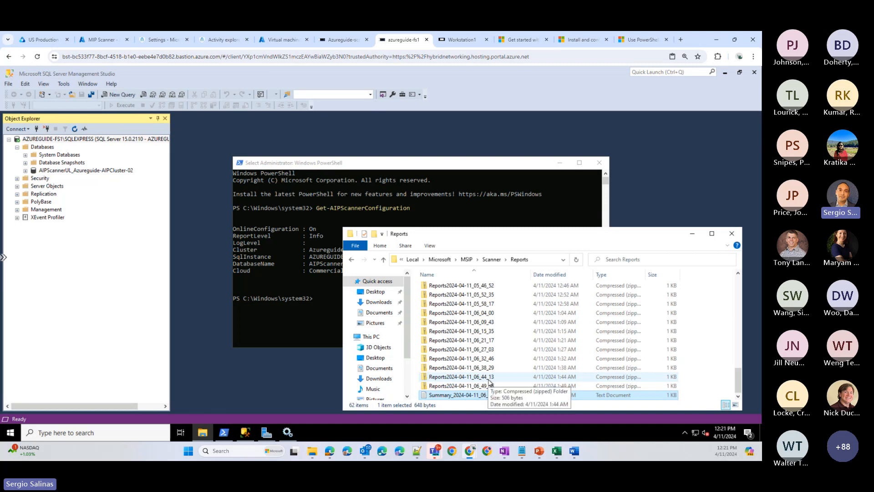
pyautogui.scroll(7, 451, 300)
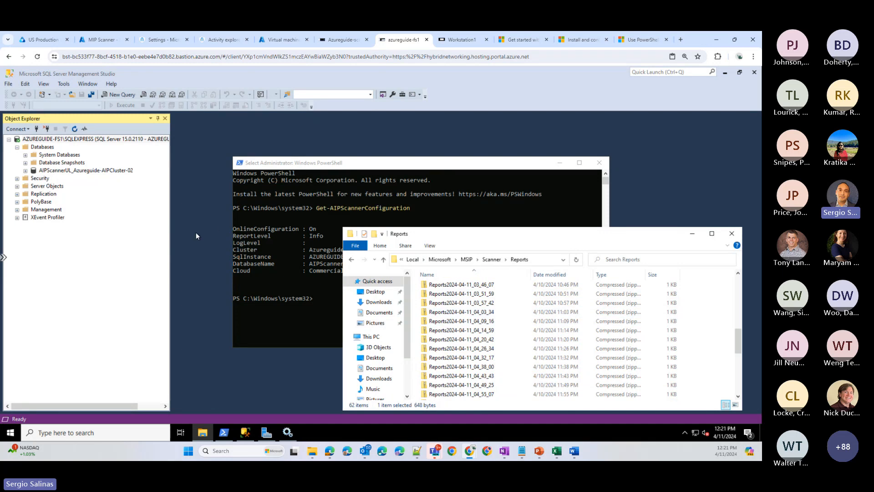
pyautogui.click(498, 216)
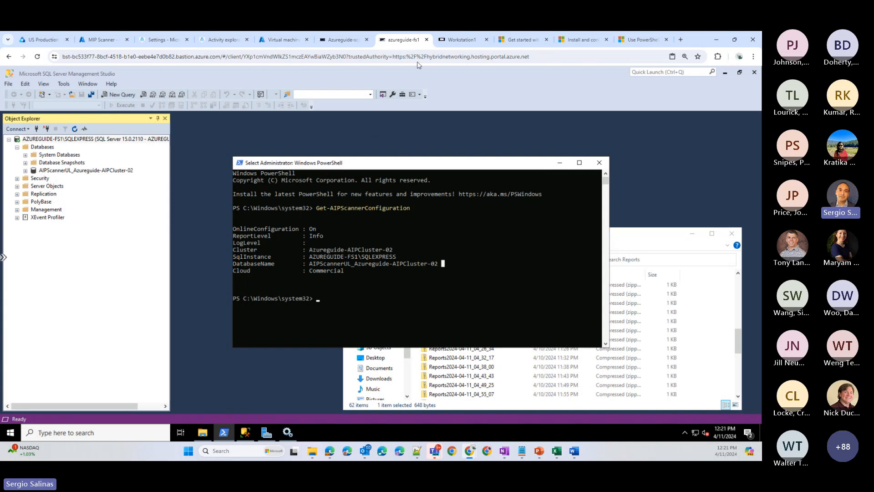
# - Switch to Microsoft Purview and open the Azureguide-FS-CompanyShare-Scan content scan job to examine its general settings, including Enable DLP policy rules
pyautogui.click(166, 42)
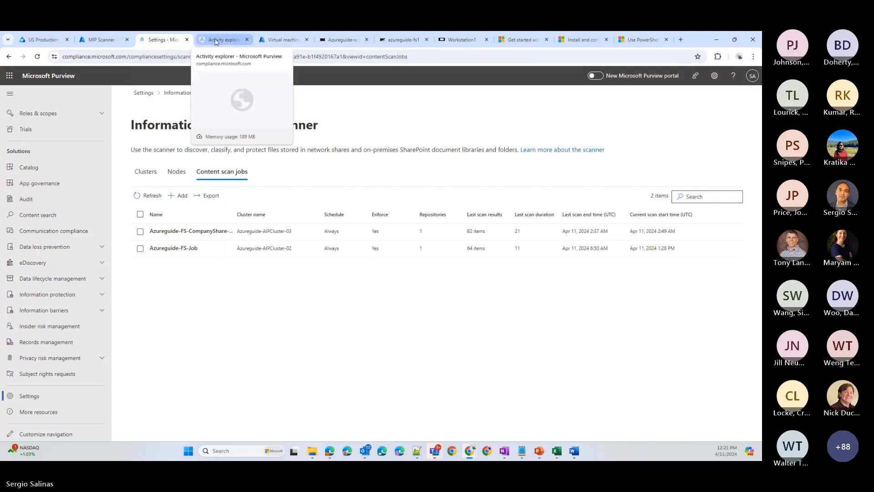
pyautogui.click(204, 235)
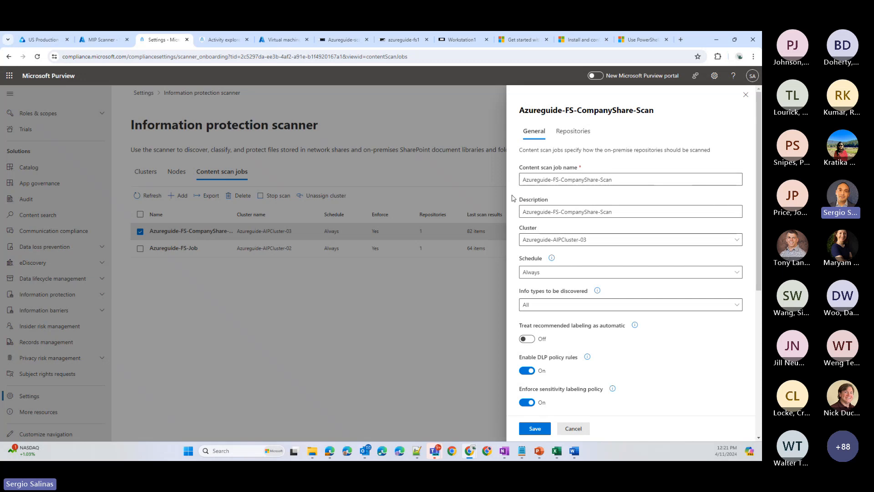
pyautogui.scroll(-2, 517, 228)
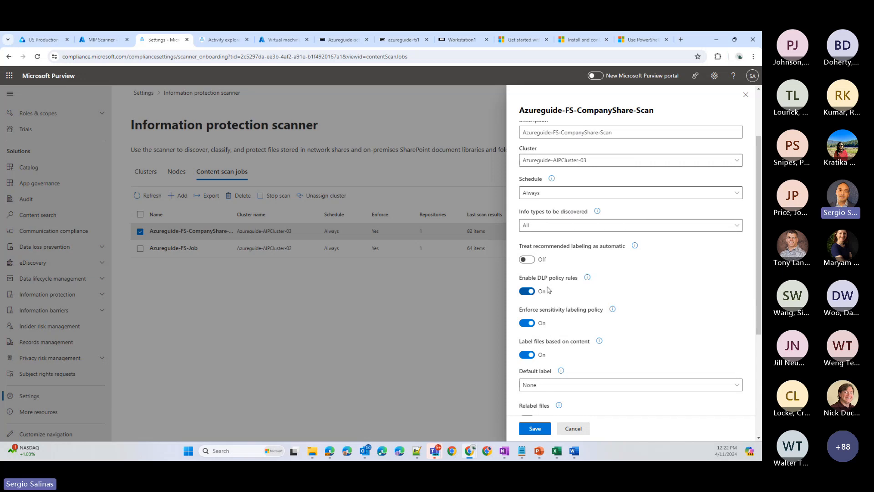
# - Check the choices offered for the scan job's cluster, schedule and info types to be discovered, keeping Azureguide-AIPCluster-03, Always and All
pyautogui.moveTo(587, 277)
pyautogui.click(569, 161)
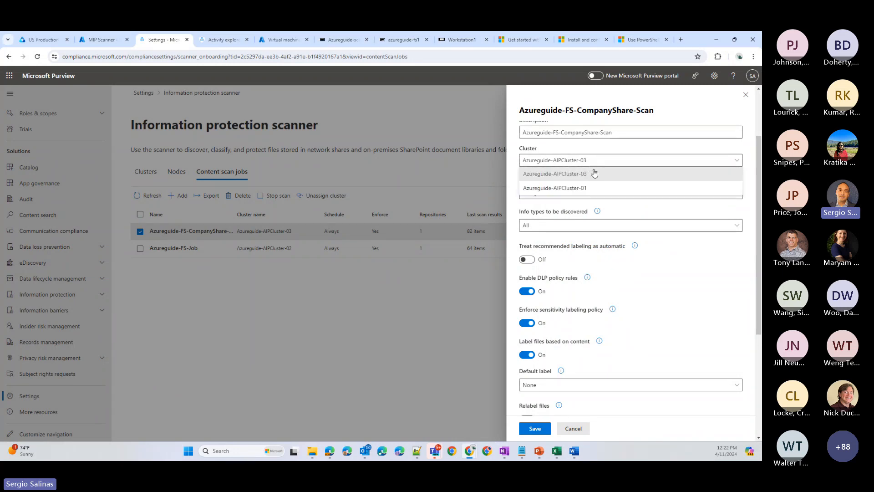
pyautogui.click(594, 173)
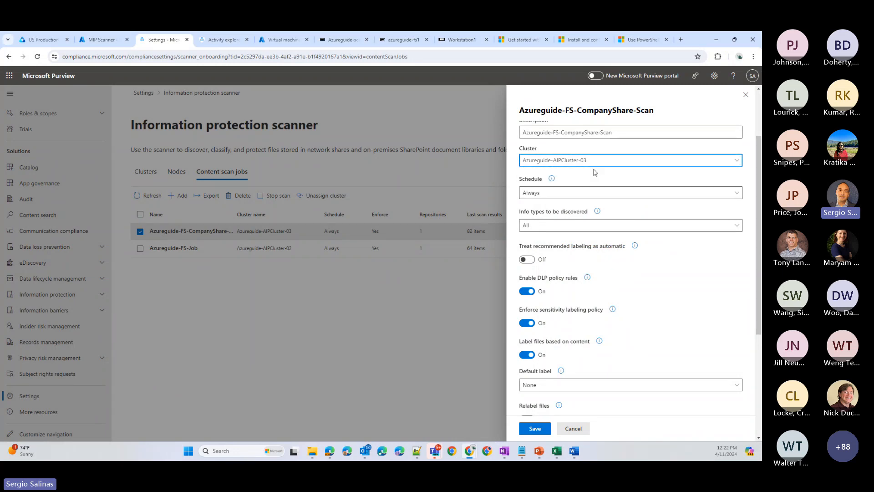
pyautogui.click(572, 194)
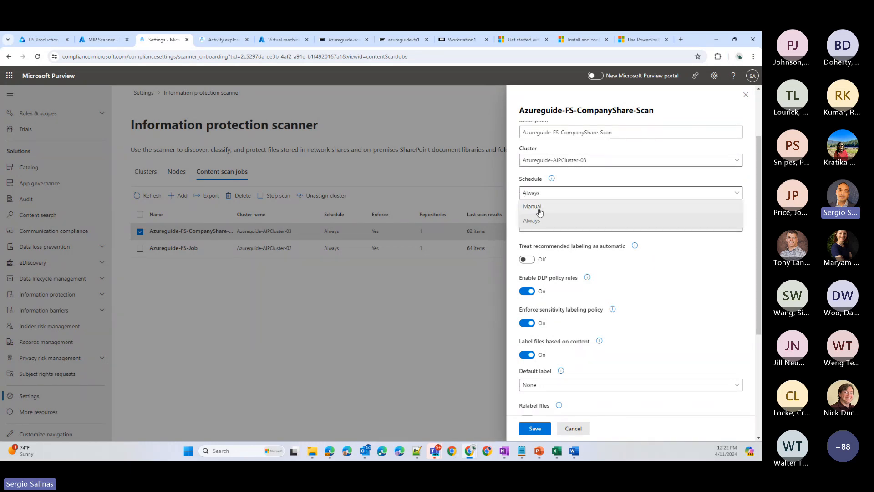
pyautogui.click(513, 204)
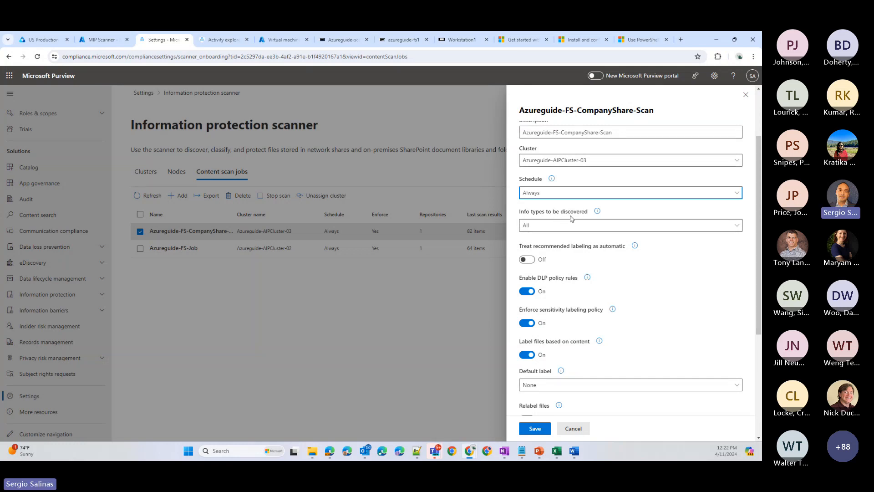
pyautogui.click(568, 226)
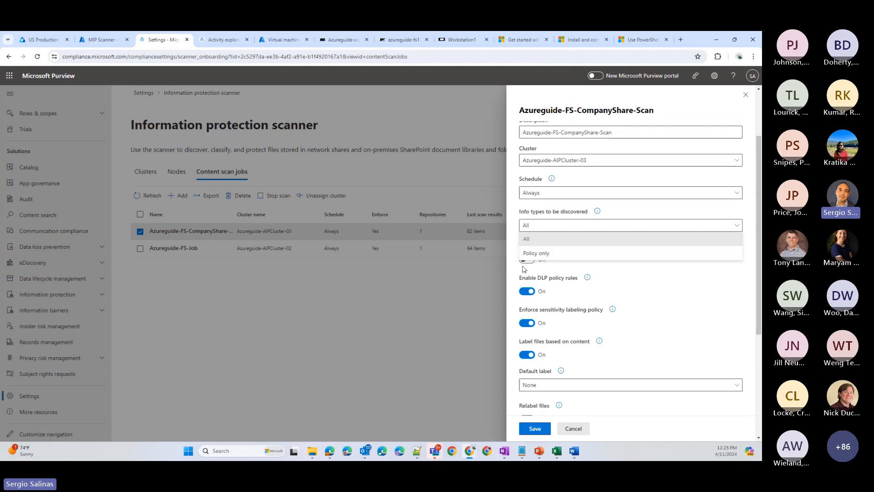
pyautogui.click(511, 220)
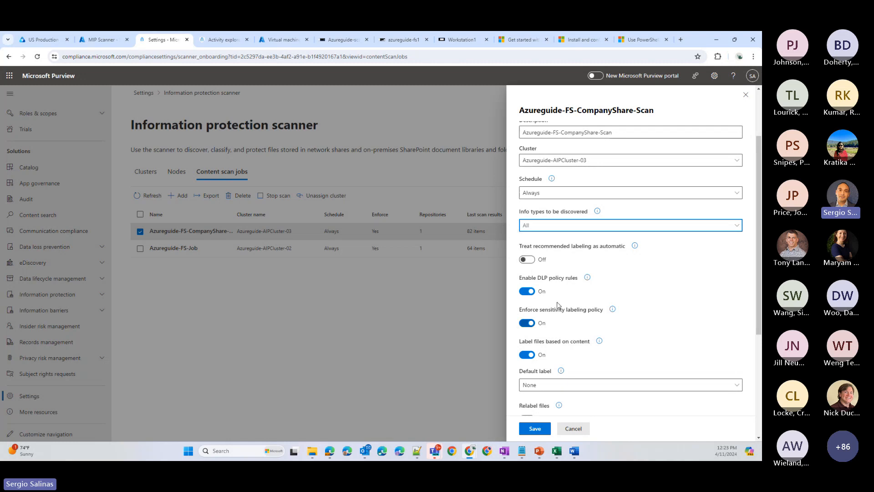
# - Review the scan job's sensitivity labeling, default label, relabeling, date preservation and file type settings
pyautogui.scroll(-1, 545, 290)
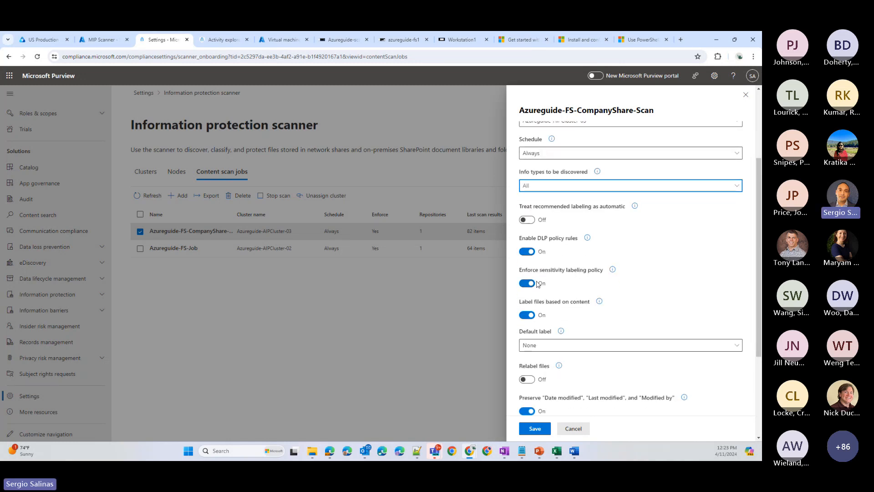
pyautogui.scroll(-1, 568, 272)
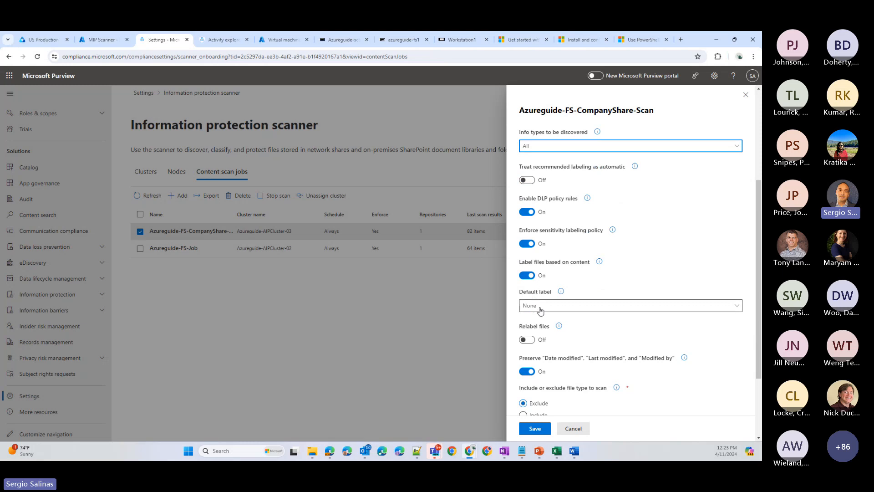
pyautogui.scroll(-1, 540, 311)
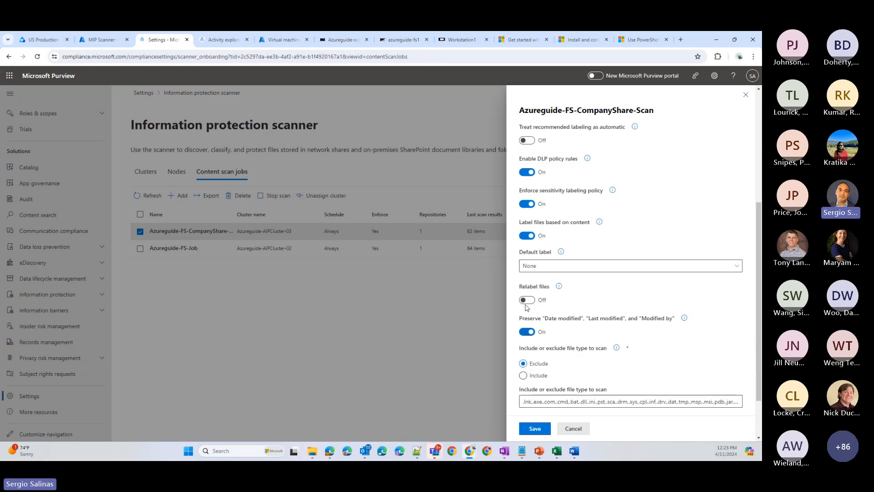
pyautogui.scroll(-2, 527, 308)
pyautogui.scroll(5, 528, 314)
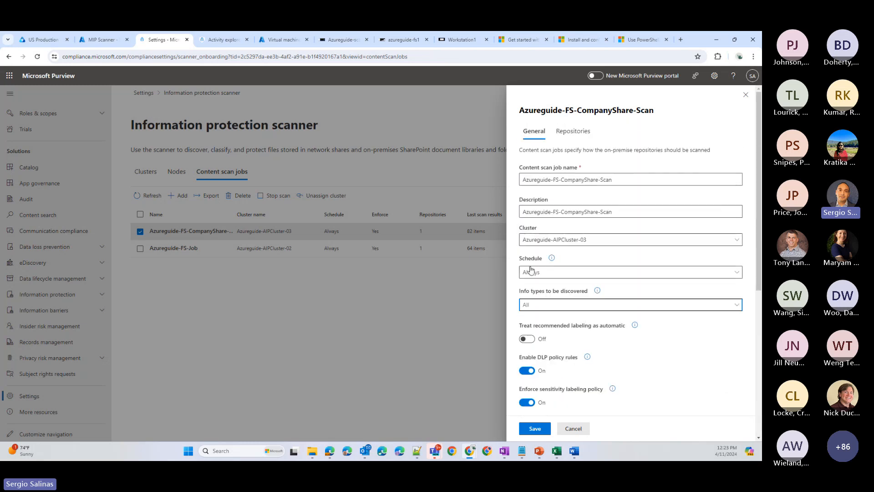
# - Open the scan job's \\10.1.0.7\CompanyShares\hr repository and examine its path and the choices for enforcing the sensitivity labeling policy
pyautogui.click(584, 133)
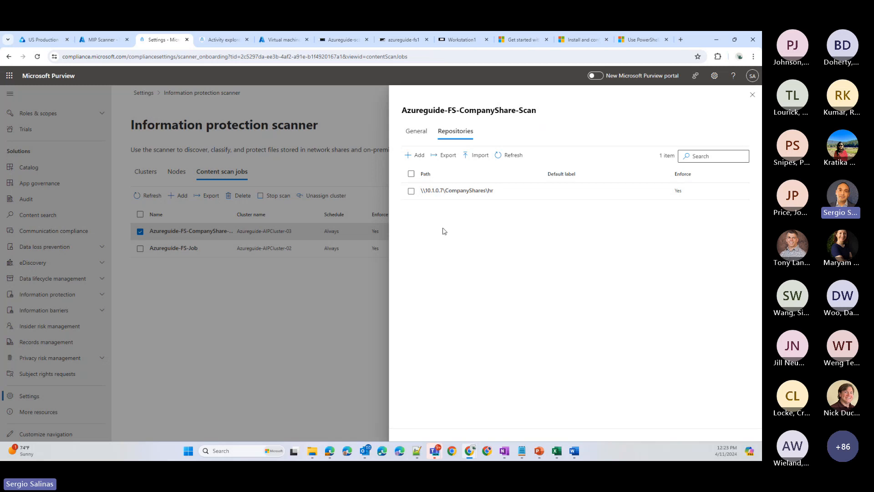
pyautogui.click(474, 190)
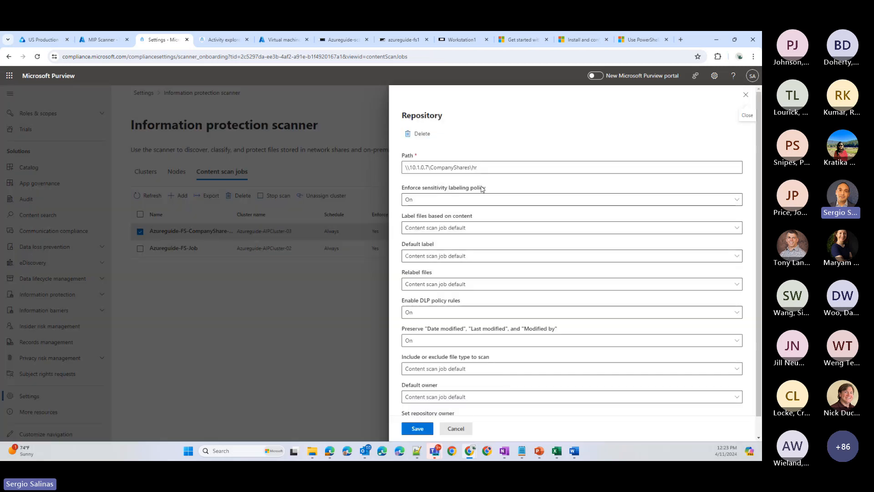
pyautogui.moveTo(479, 168); pyautogui.dragTo(402, 177)
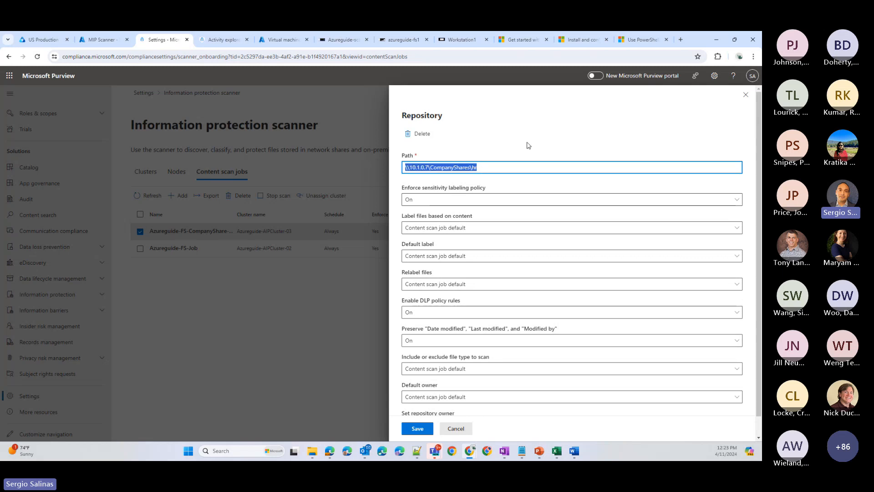
pyautogui.click(528, 145)
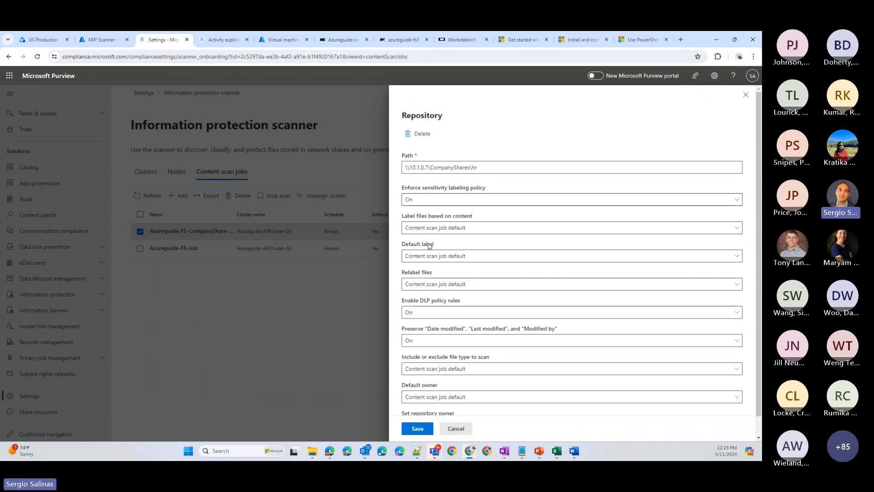
pyautogui.click(422, 202)
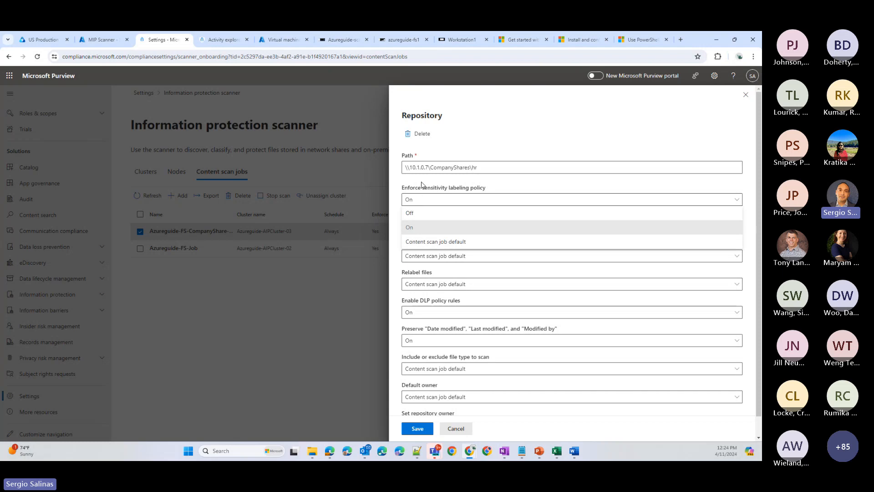
pyautogui.click(421, 184)
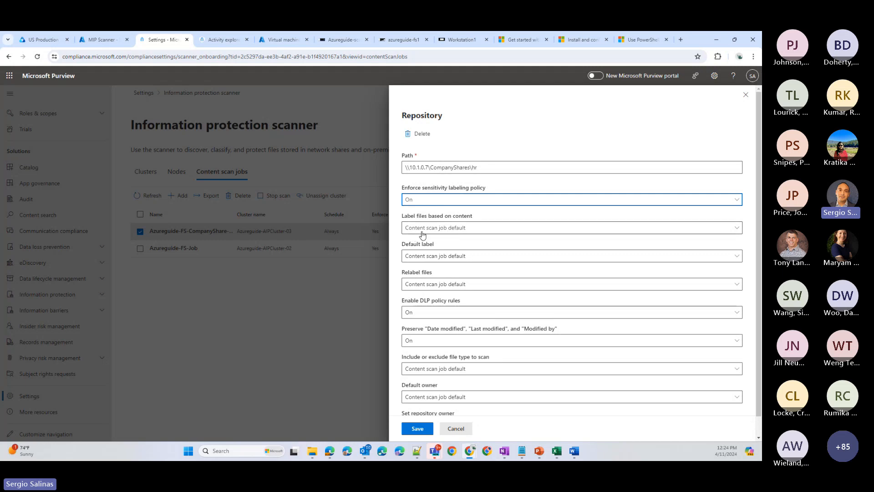
# - Examine the labels offered as a custom default label for the hr repository, and leave the repository and scan job without saving
pyautogui.scroll(-2, 425, 255)
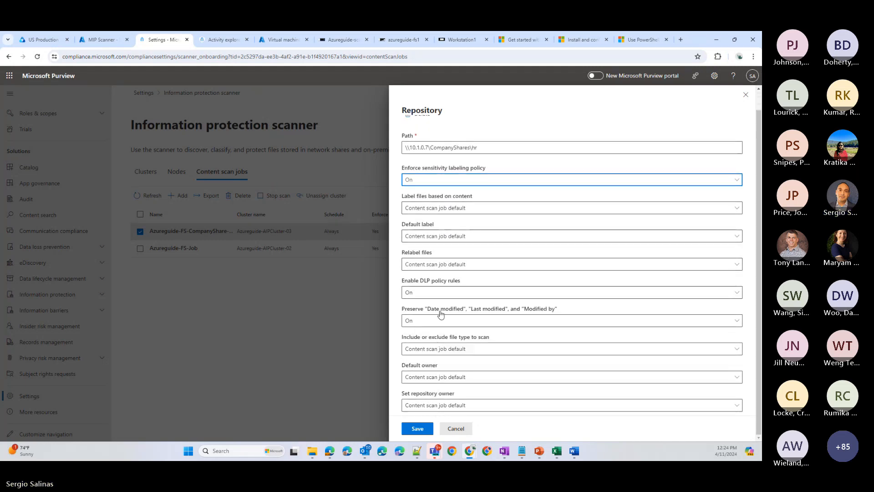
pyautogui.click(433, 237)
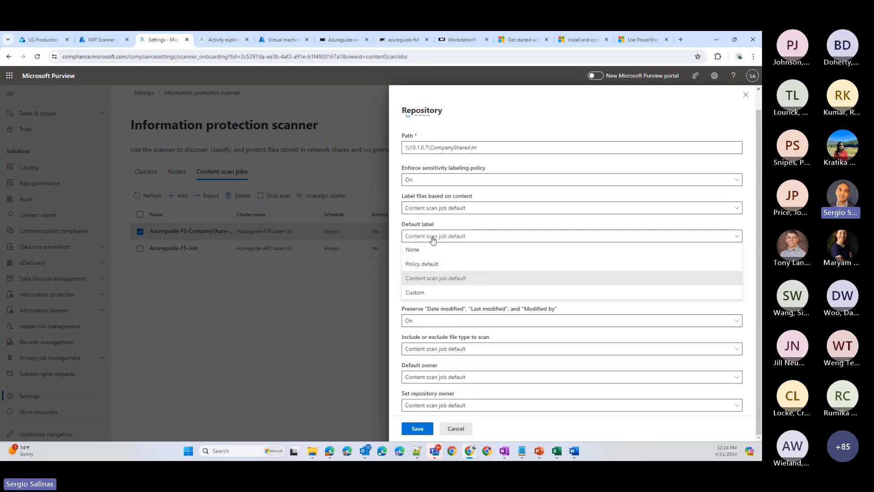
pyautogui.click(430, 293)
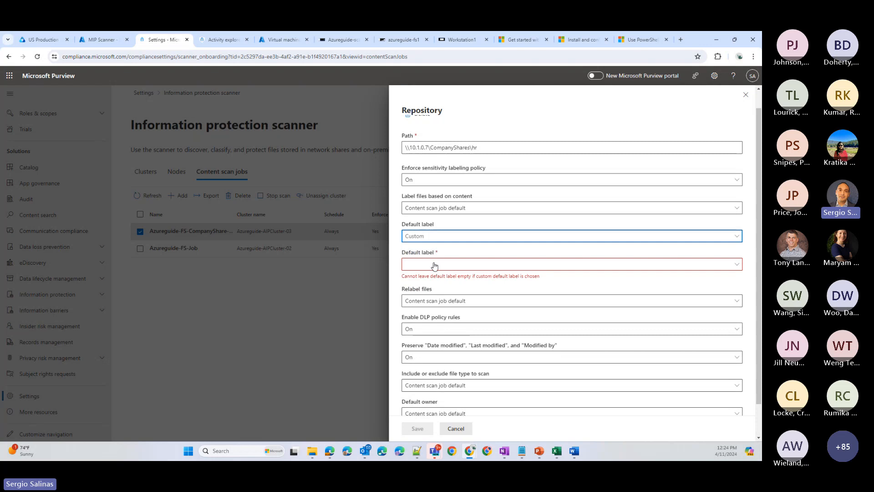
pyautogui.click(434, 265)
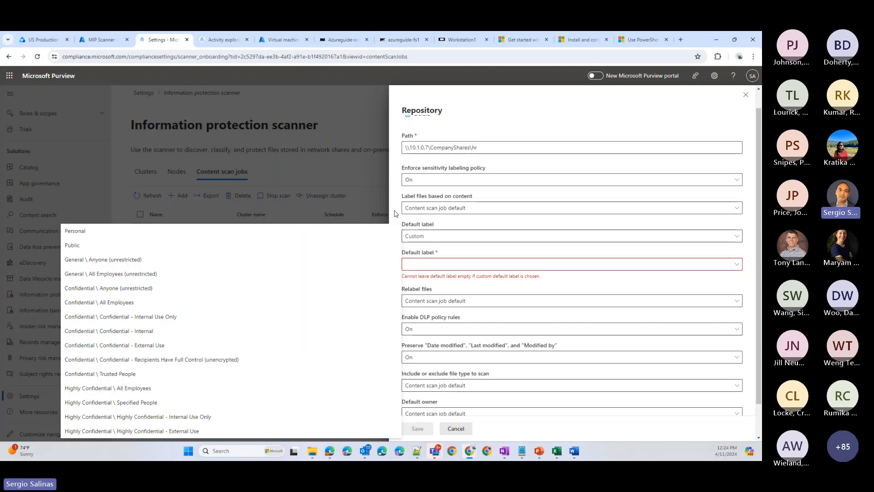
pyautogui.press('Escape')
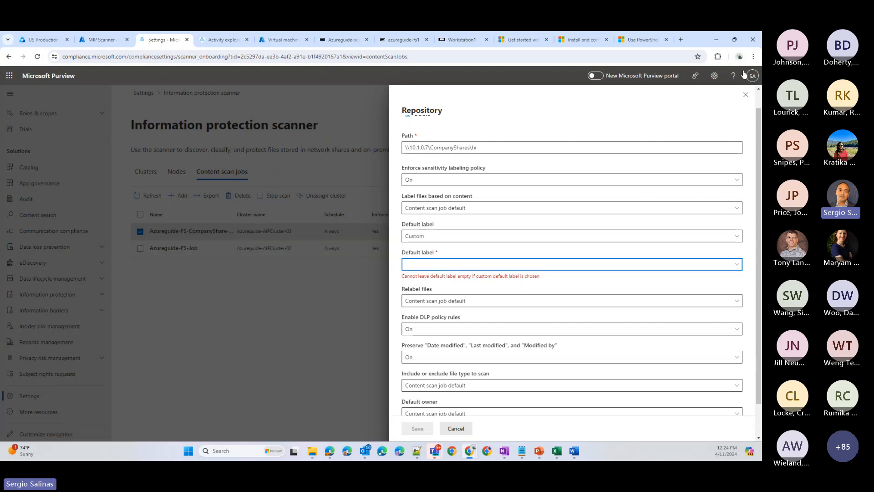
pyautogui.click(744, 99)
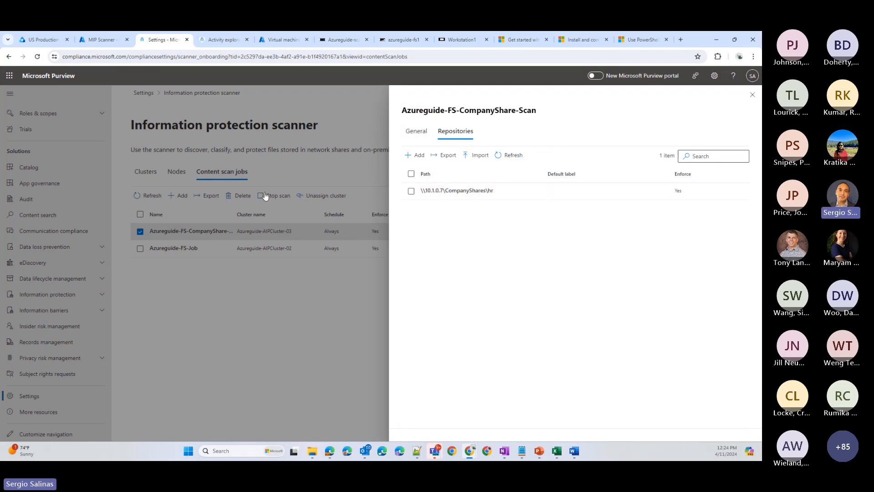
pyautogui.click(752, 95)
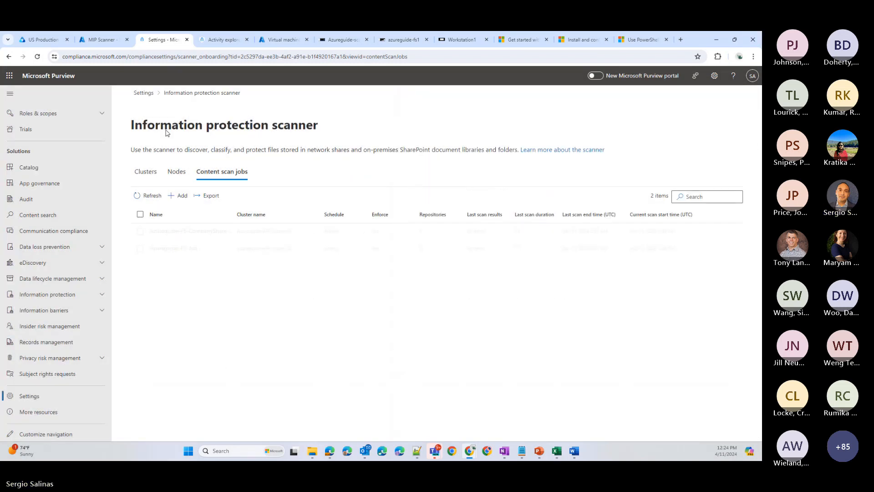
# - Switch to Activity explorer, enlarge the page, and filter the activities to the On-premises file shares location
pyautogui.click(220, 43)
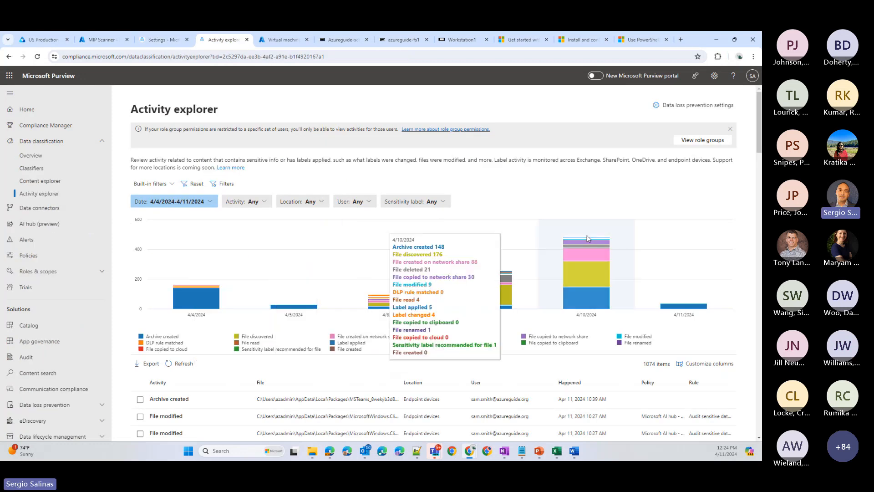
pyautogui.hotkey('ctrl', '+')
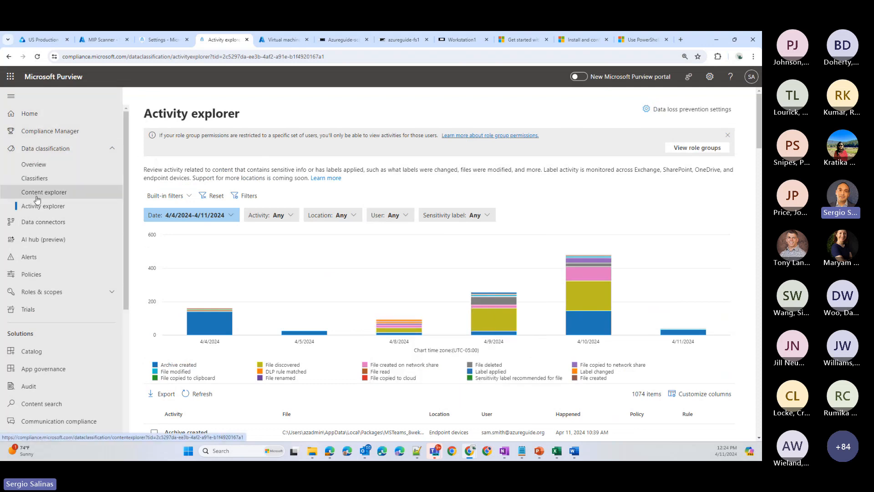
pyautogui.moveTo(394, 268)
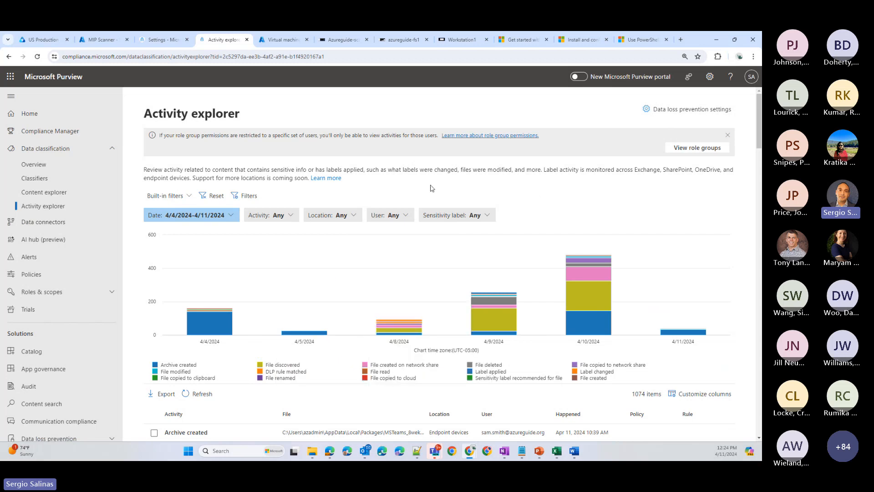
pyautogui.click(349, 217)
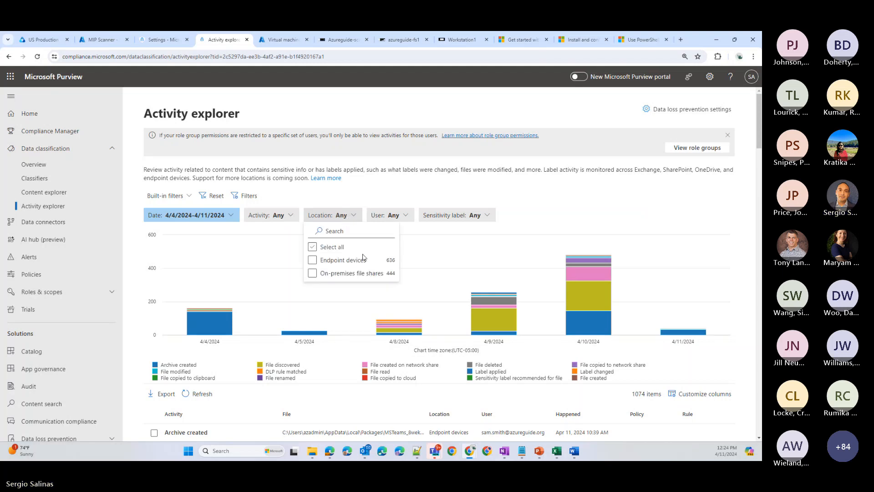
pyautogui.click(363, 274)
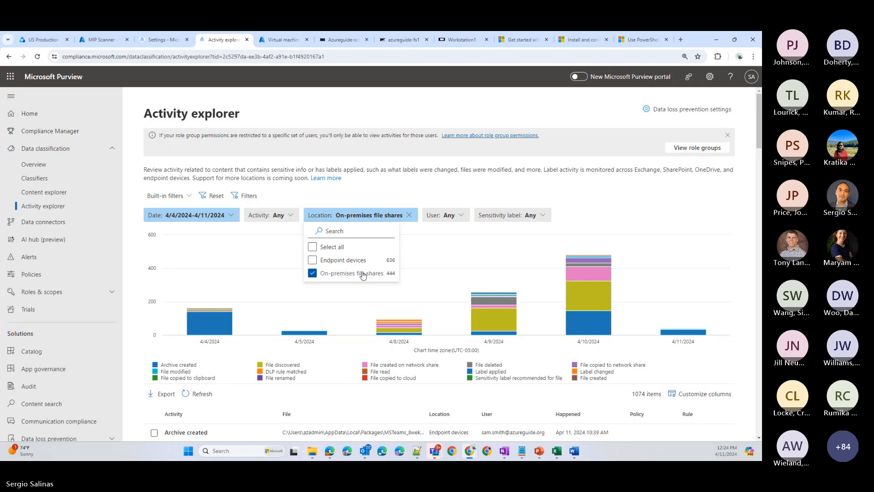
pyautogui.click(642, 210)
pyautogui.scroll(-2, 642, 210)
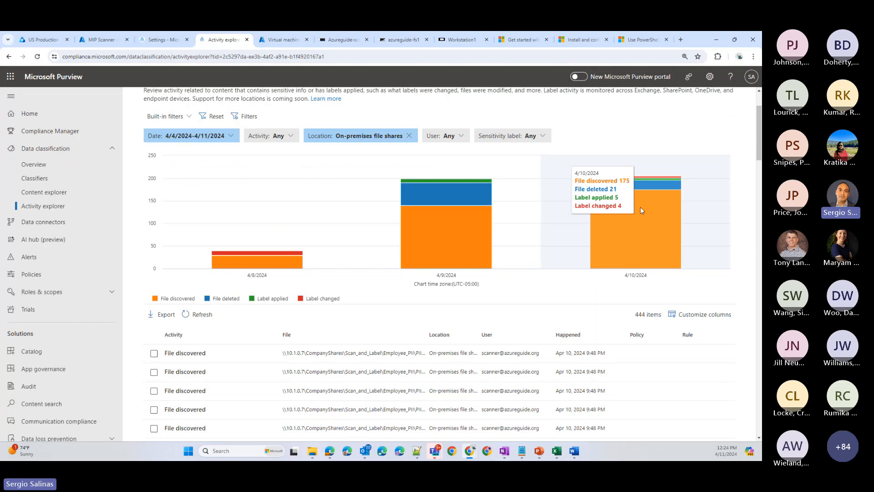
# - Open the first File discovered record in the activity list and examine its activity details, file, user and sensitivity label
pyautogui.moveTo(321, 273)
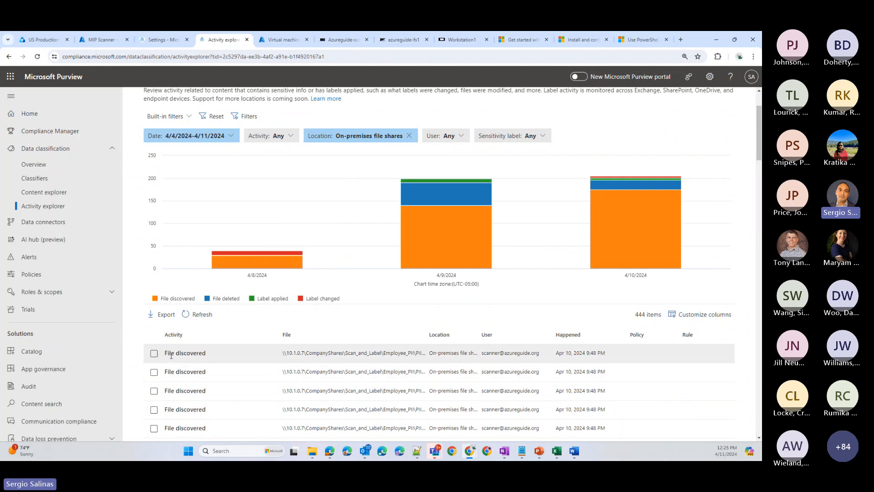
pyautogui.scroll(-2, 195, 361)
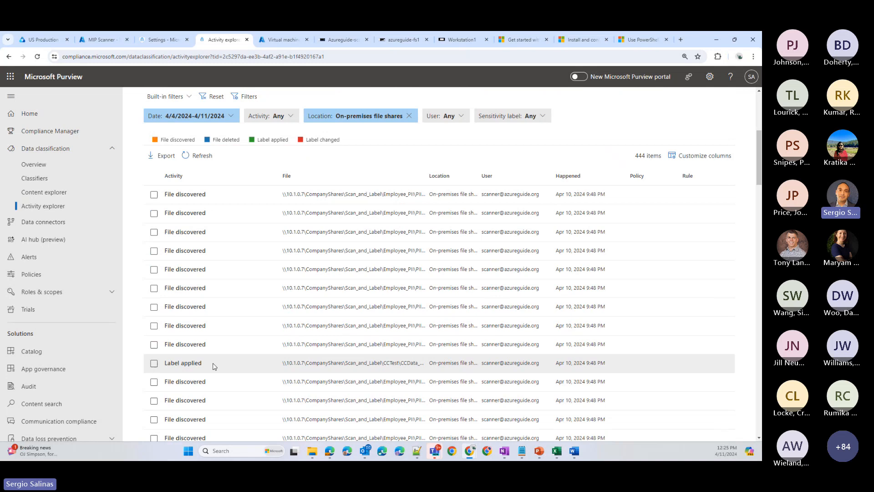
pyautogui.click(411, 195)
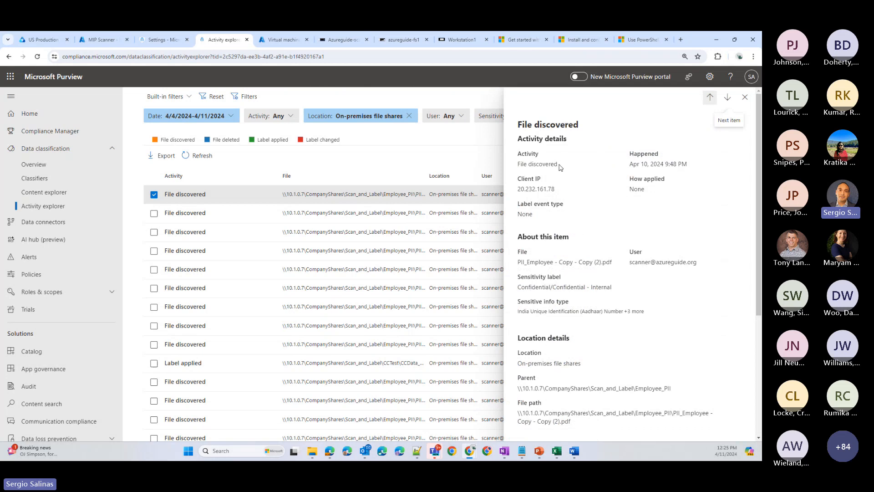
pyautogui.moveTo(560, 167); pyautogui.dragTo(517, 165)
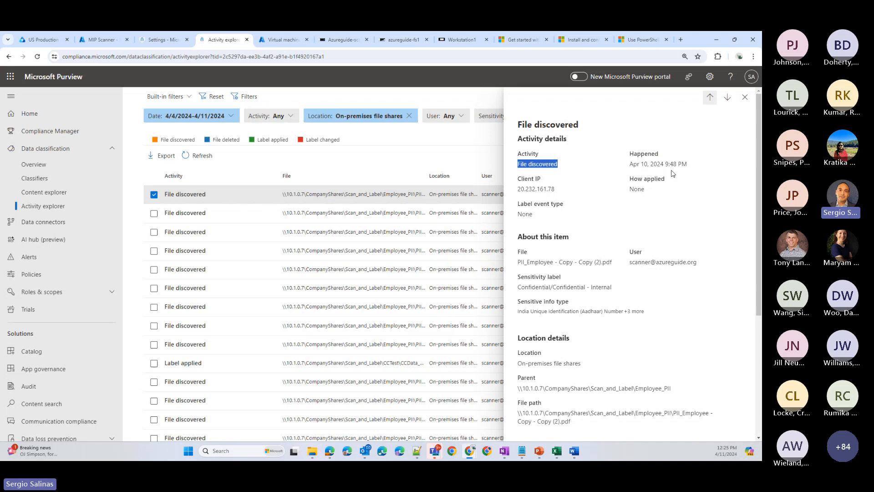
pyautogui.click(537, 213)
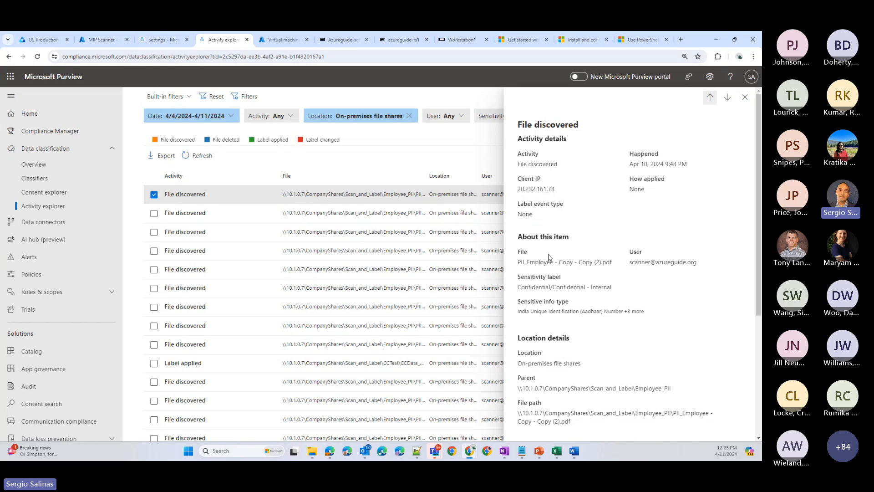
pyautogui.scroll(-1, 523, 210)
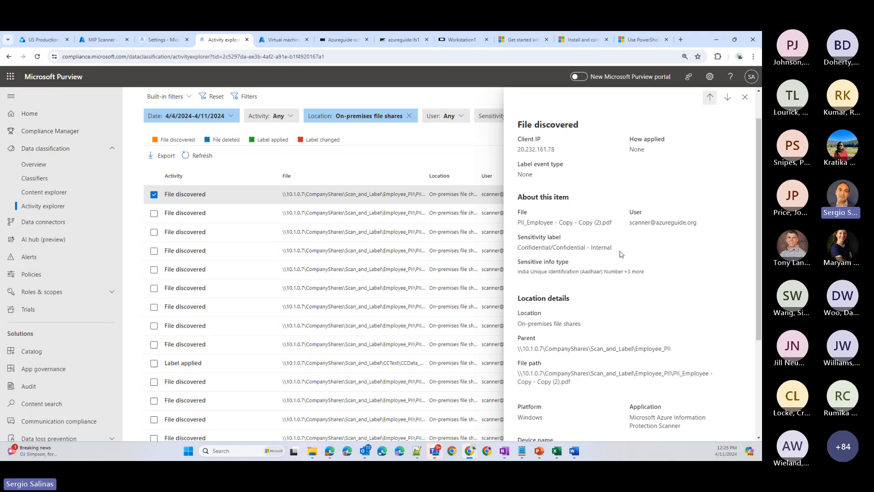
# - Review the record's sensitive info types with their confidence levels, and close the breakdown
pyautogui.click(548, 272)
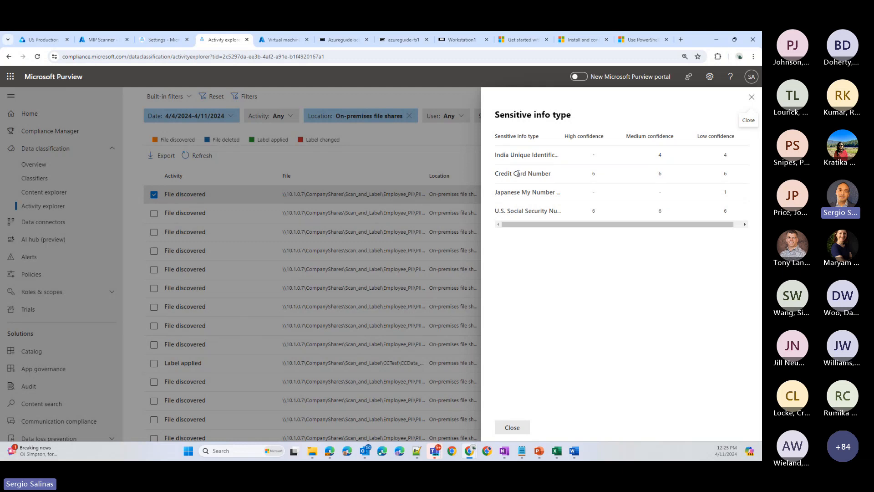
pyautogui.moveTo(544, 174); pyautogui.dragTo(568, 197)
pyautogui.click(562, 177)
pyautogui.click(752, 98)
# - Examine the discovered file's location details, including its location, parent folder and full file path
pyautogui.scroll(-3, 551, 240)
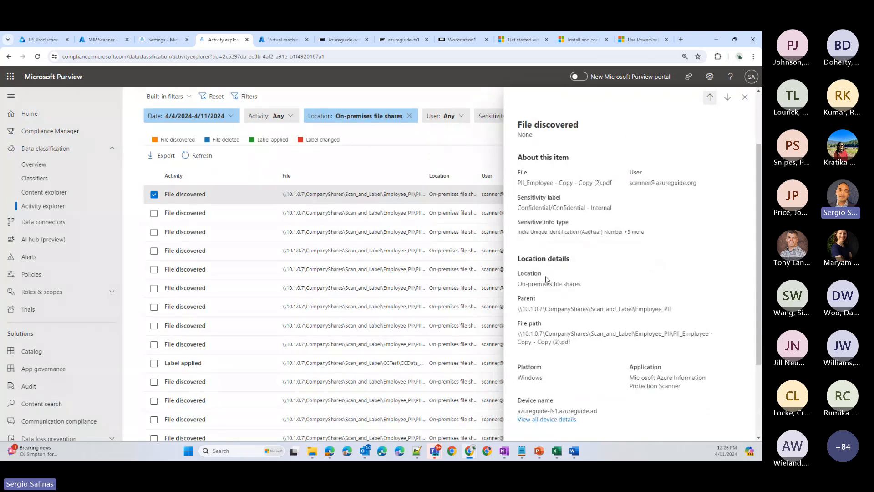
pyautogui.moveTo(584, 287); pyautogui.dragTo(518, 288)
pyautogui.click(520, 289)
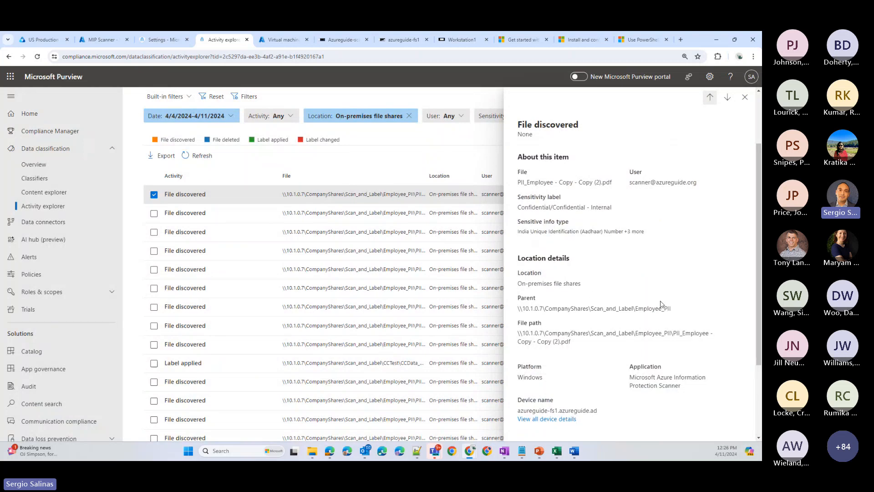
pyautogui.scroll(-1, 660, 303)
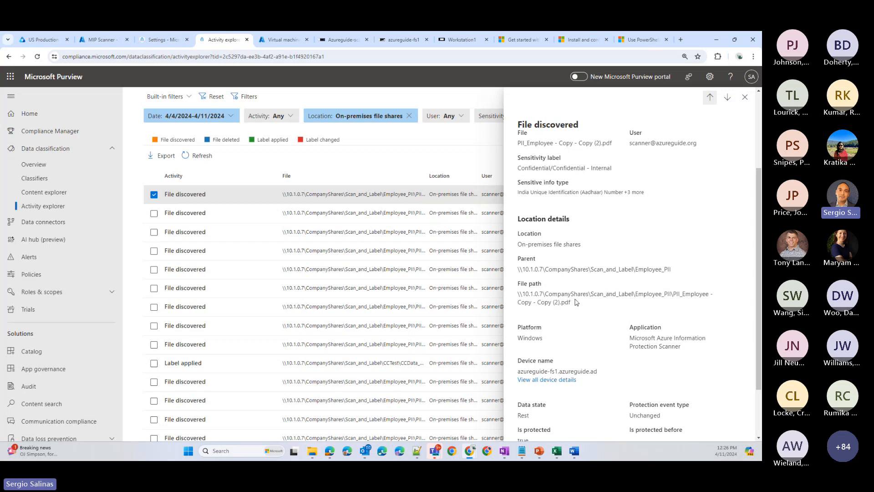
pyautogui.moveTo(576, 301); pyautogui.dragTo(538, 294)
pyautogui.scroll(-2, 561, 320)
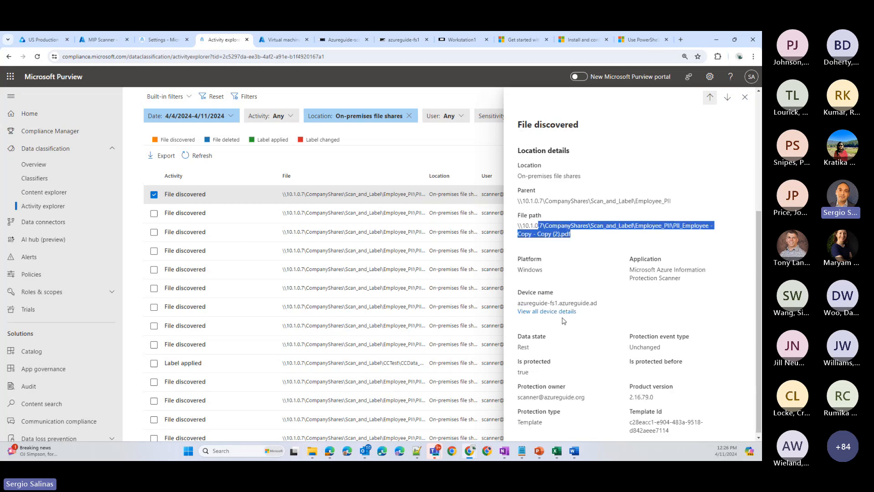
# - Examine the discovered file's data state and its current and previous protection status
pyautogui.moveTo(549, 345); pyautogui.dragTo(516, 345)
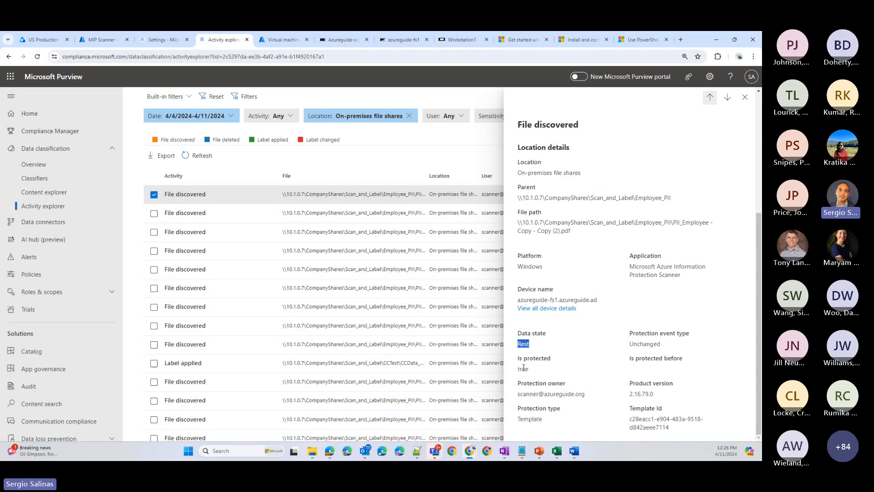
pyautogui.moveTo(532, 372); pyautogui.dragTo(514, 370)
pyautogui.scroll(3, 569, 200)
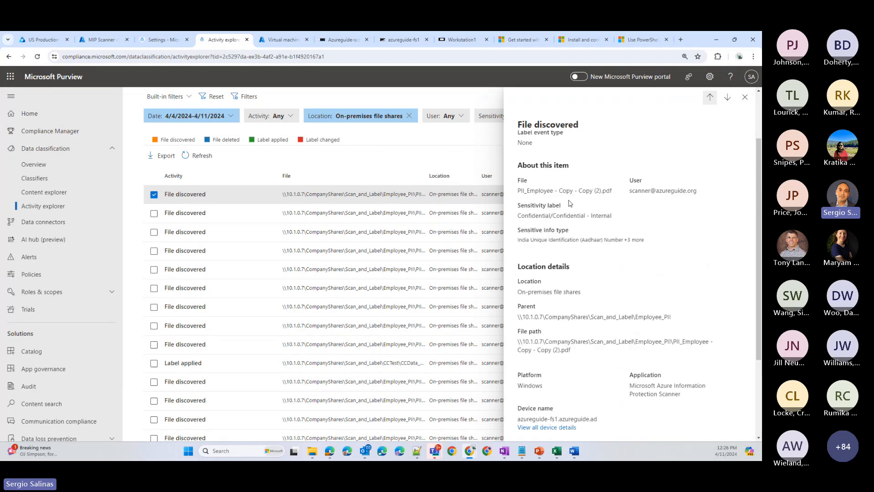
pyautogui.scroll(-3, 540, 215)
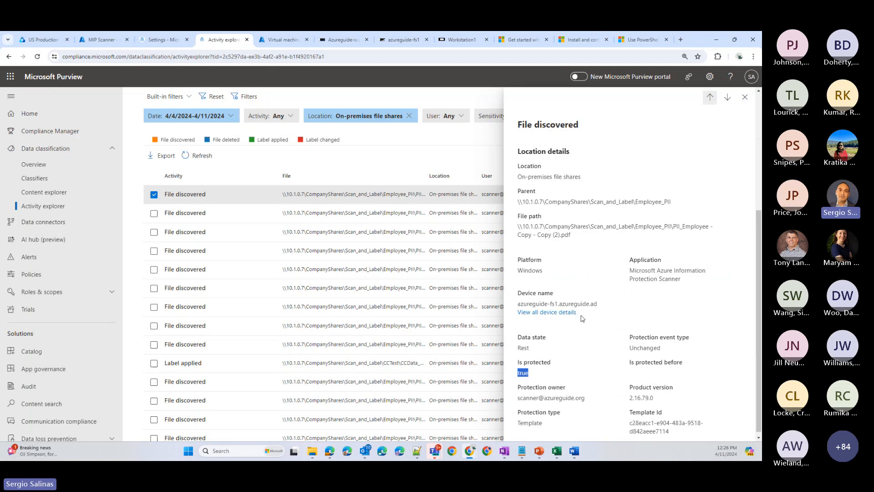
pyautogui.moveTo(647, 358); pyautogui.dragTo(652, 358)
pyautogui.click(650, 370)
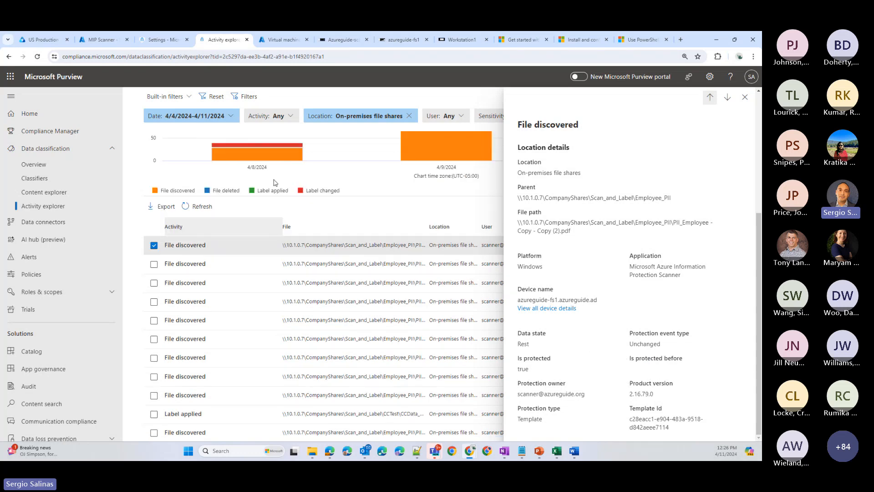
# - Filter the on-premises file share activities to Label applied
pyautogui.scroll(3, 287, 266)
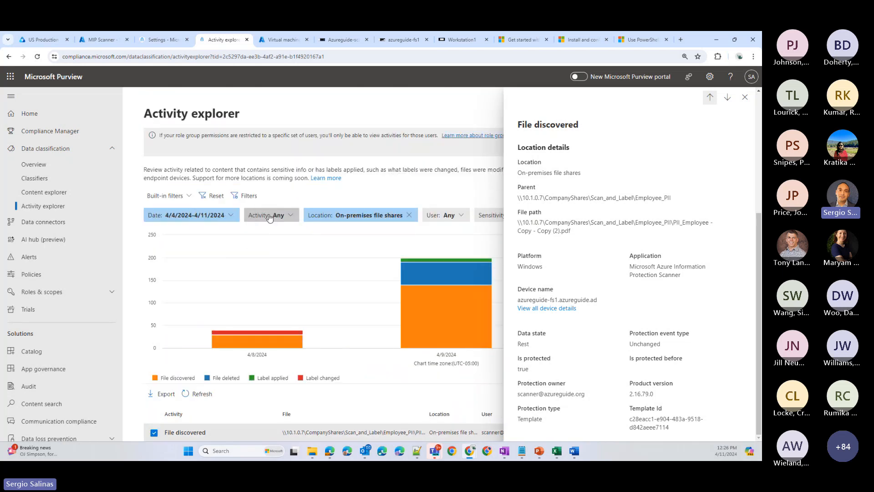
pyautogui.click(272, 216)
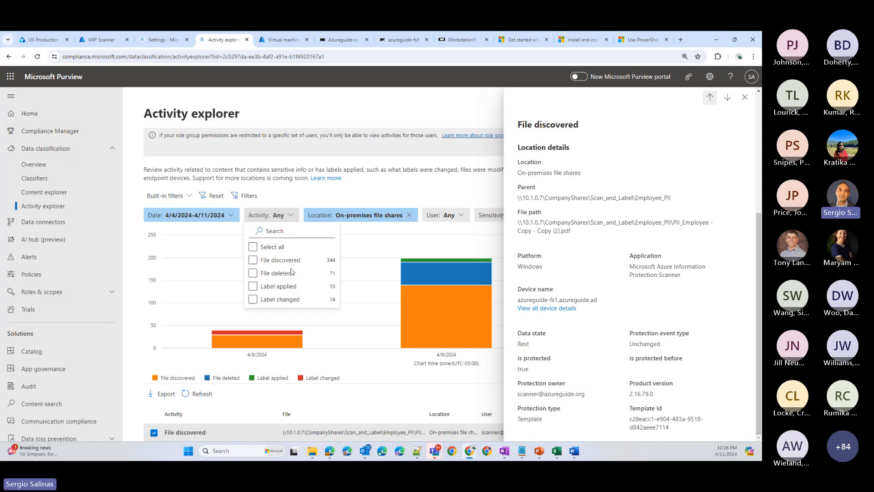
pyautogui.click(286, 288)
pyautogui.click(415, 192)
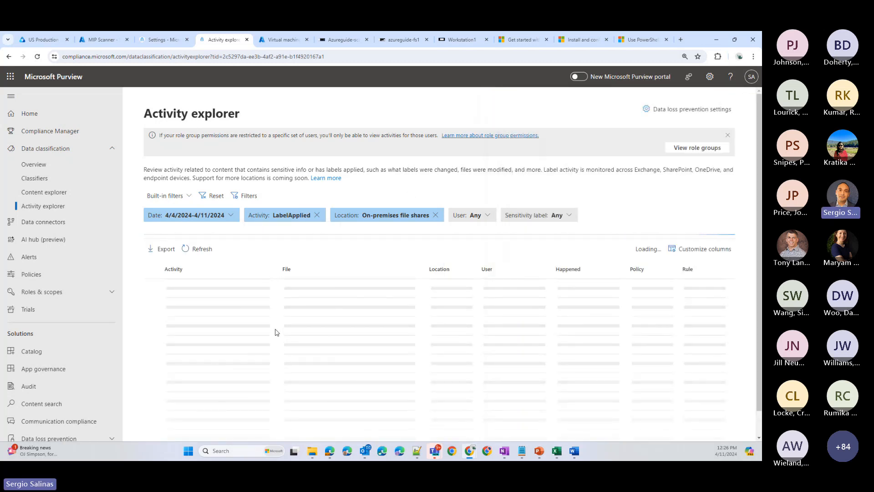
pyautogui.scroll(-2, 276, 332)
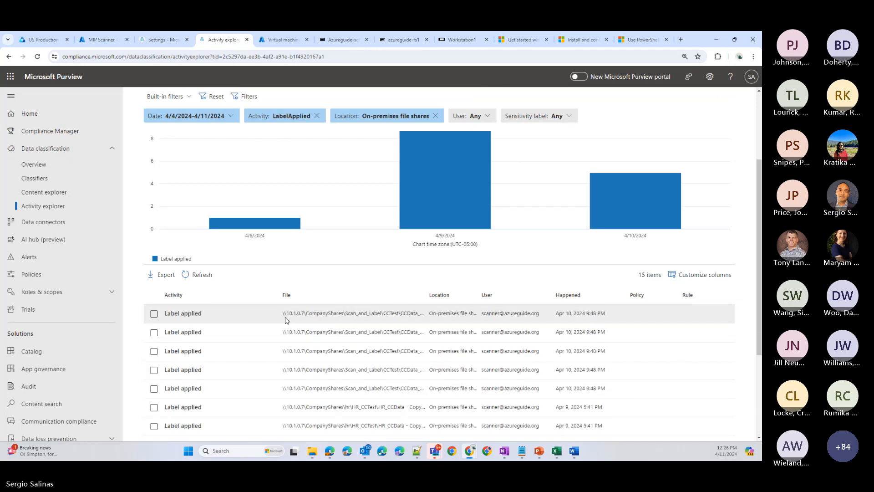
# - Open the first Label applied record and examine its activity, how the label was applied and its sensitivity label
pyautogui.click(285, 315)
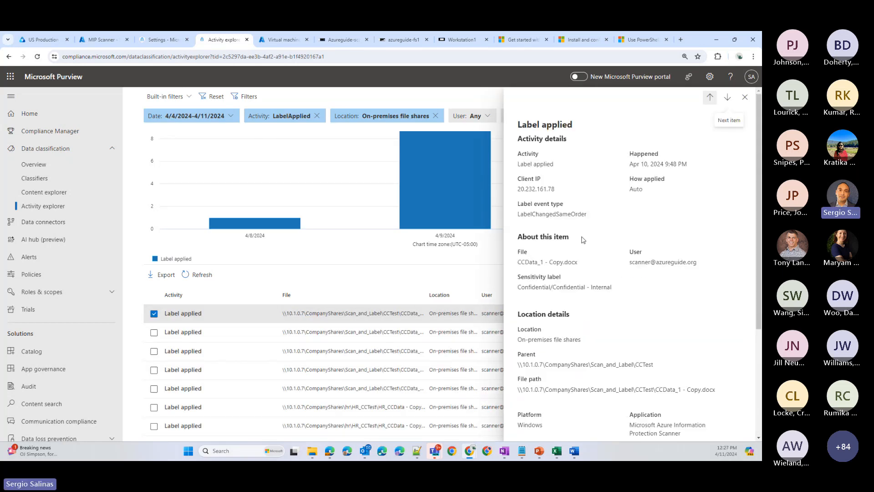
pyautogui.moveTo(520, 166); pyautogui.dragTo(553, 160)
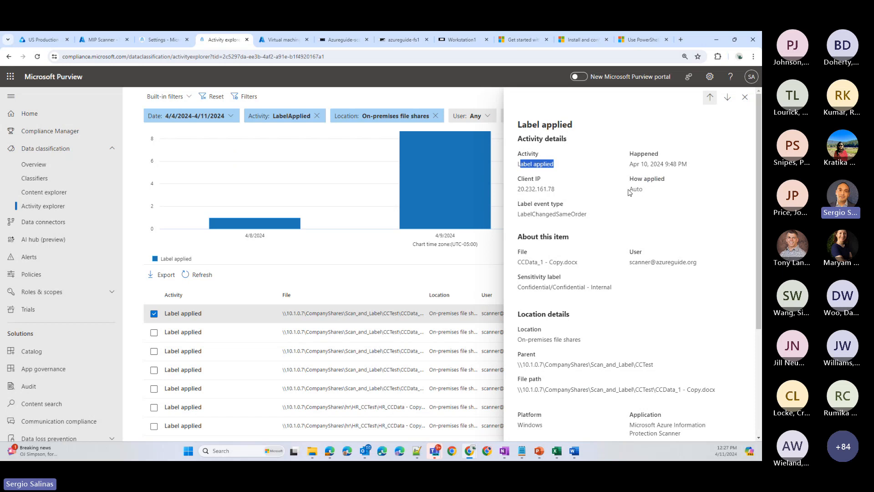
pyautogui.moveTo(630, 191); pyautogui.dragTo(646, 193)
pyautogui.scroll(-1, 572, 261)
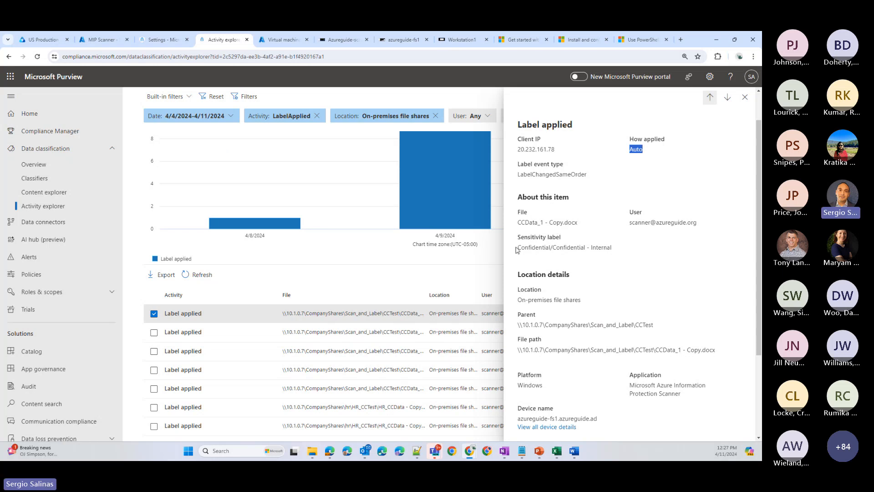
pyautogui.moveTo(516, 249); pyautogui.dragTo(617, 253)
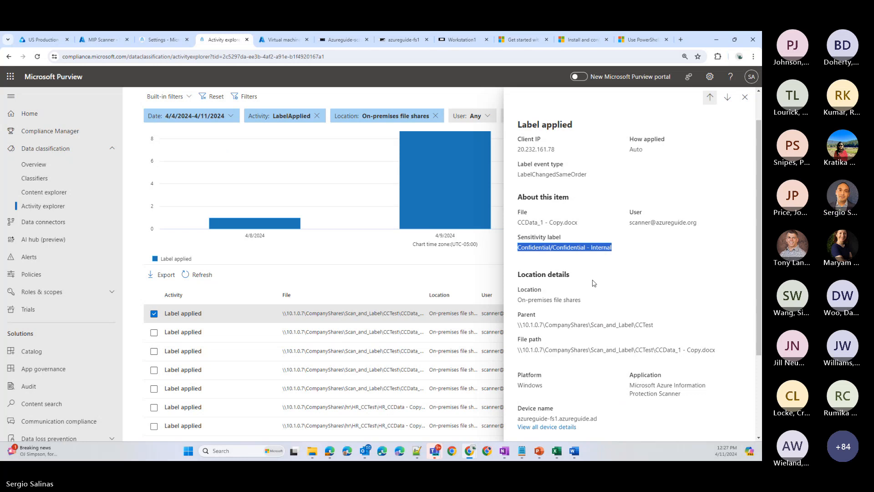
# - Examine the labeled file's data state, protection event type, and current and previous protection status
pyautogui.scroll(-1, 594, 285)
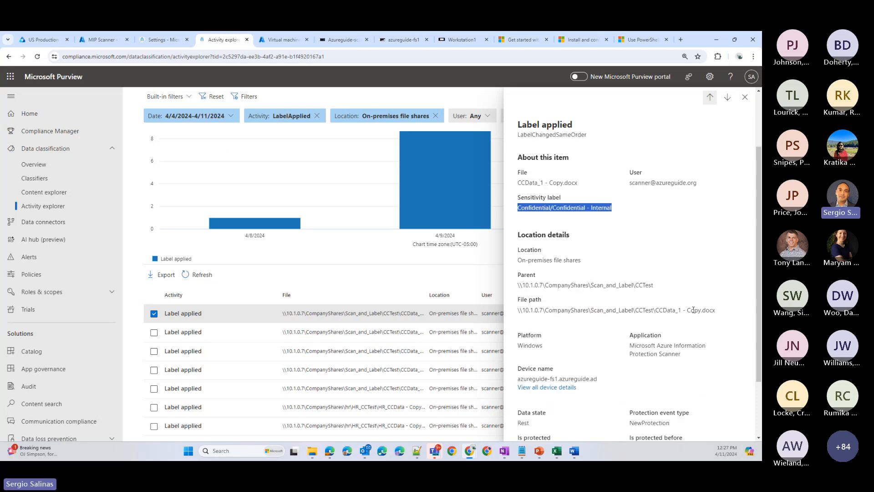
pyautogui.scroll(-2, 692, 309)
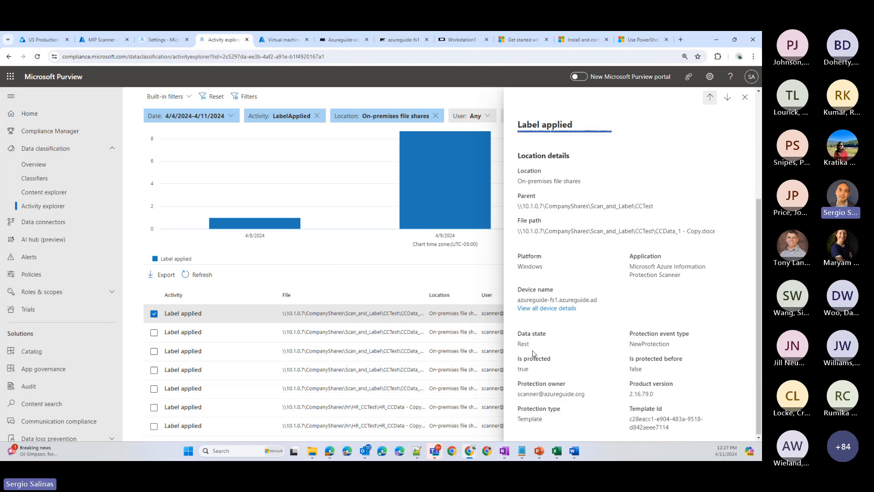
pyautogui.moveTo(523, 344); pyautogui.dragTo(518, 345)
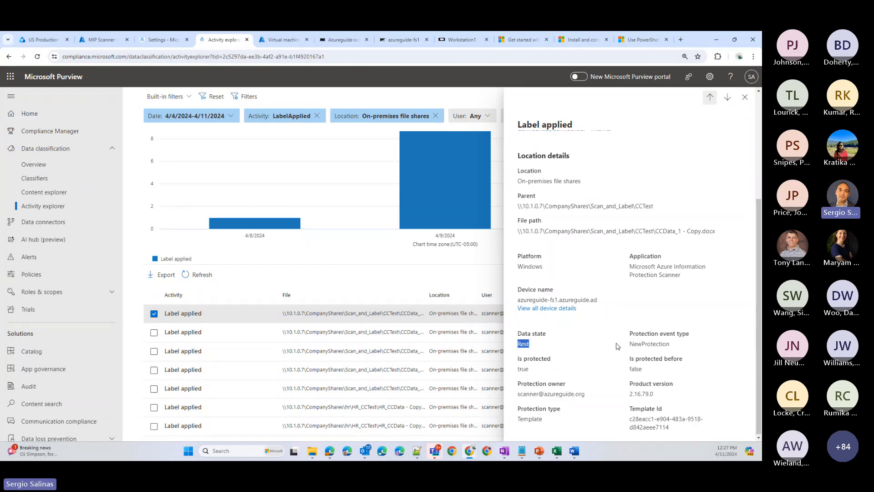
pyautogui.click(632, 345)
pyautogui.moveTo(530, 370); pyautogui.dragTo(518, 370)
pyautogui.click(631, 367)
pyautogui.moveTo(645, 370); pyautogui.dragTo(627, 371)
# - Check the record's parent folder path, and compare it with the CCTest folder's full path in the Workstation1 remote session
pyautogui.scroll(3, 633, 276)
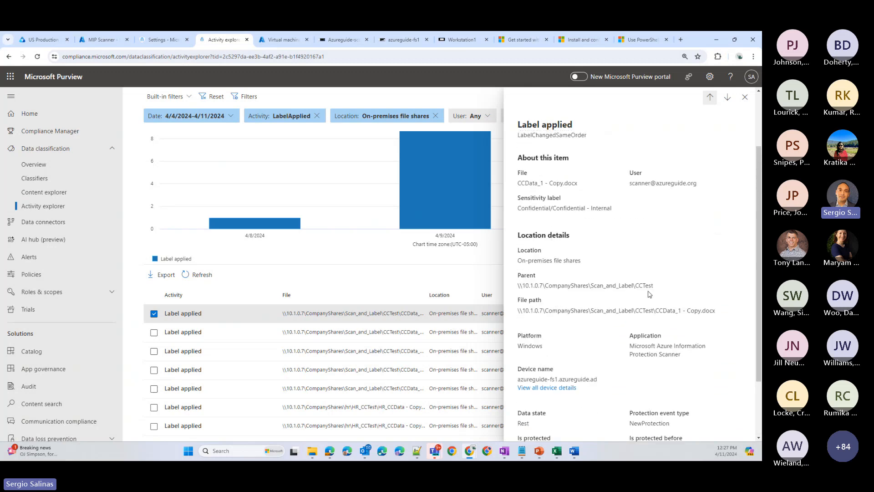
pyautogui.moveTo(655, 287); pyautogui.dragTo(517, 287)
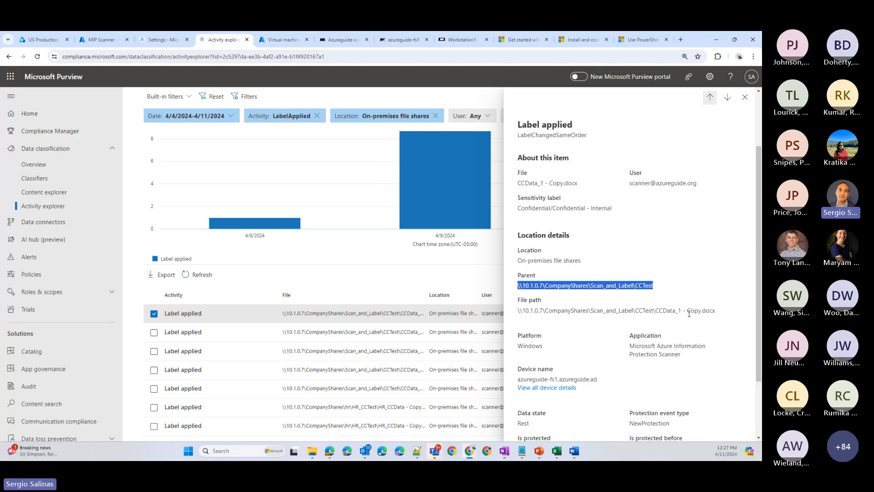
pyautogui.click(450, 42)
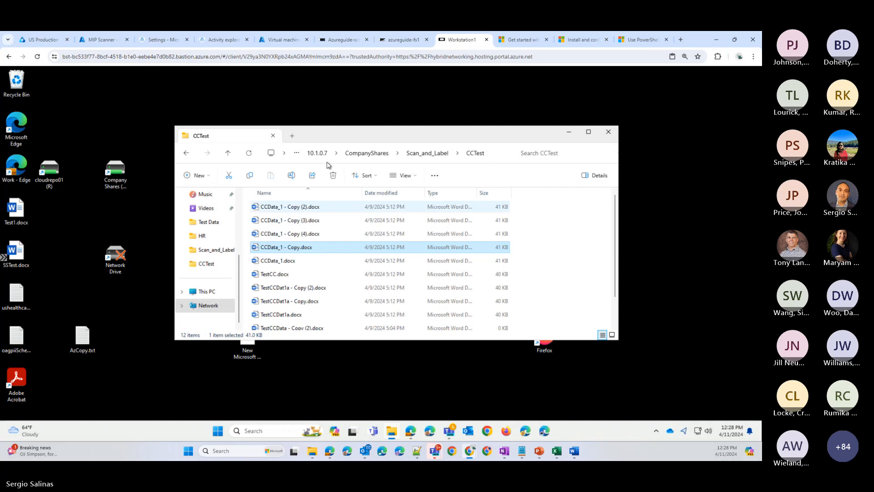
pyautogui.click(493, 154)
pyautogui.click(455, 156)
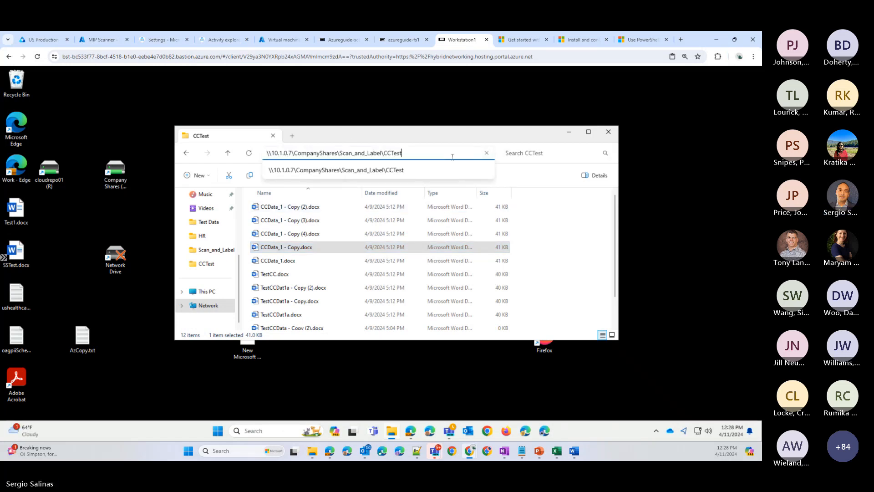
# - Open CCData_1 - Copy.docx in Word with editing enabled, inspect its Confidential sensitivity sublabels, and close the document and the CCTest folder
pyautogui.doubleClick(309, 248)
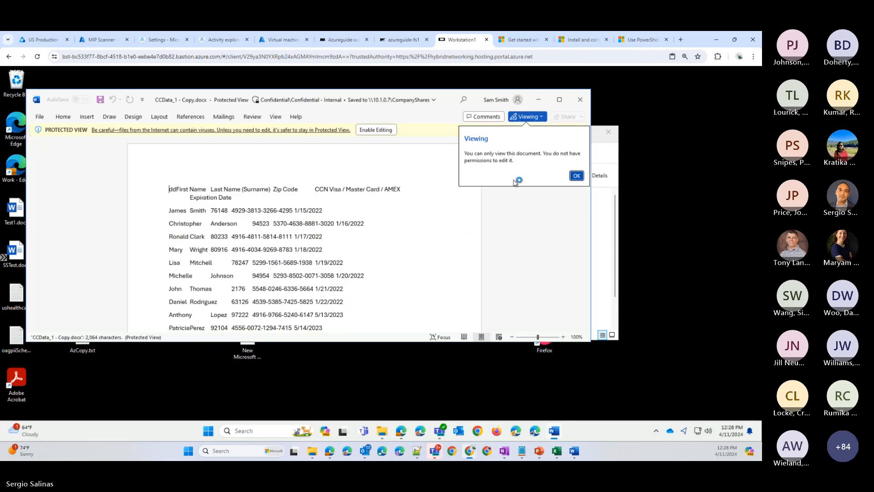
pyautogui.click(377, 131)
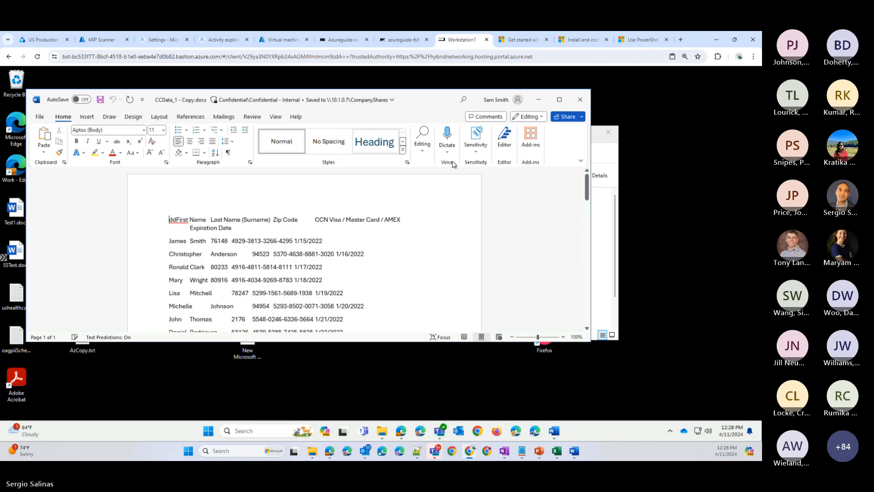
pyautogui.click(475, 138)
pyautogui.moveTo(487, 204)
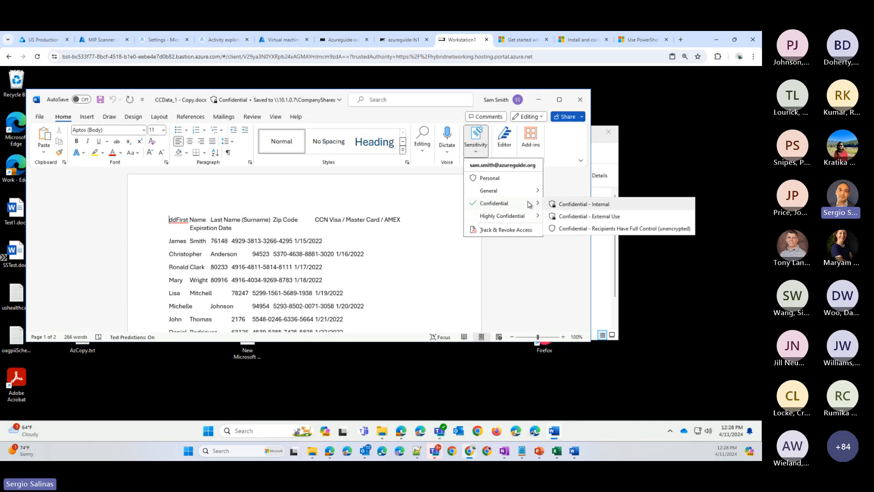
pyautogui.click(529, 286)
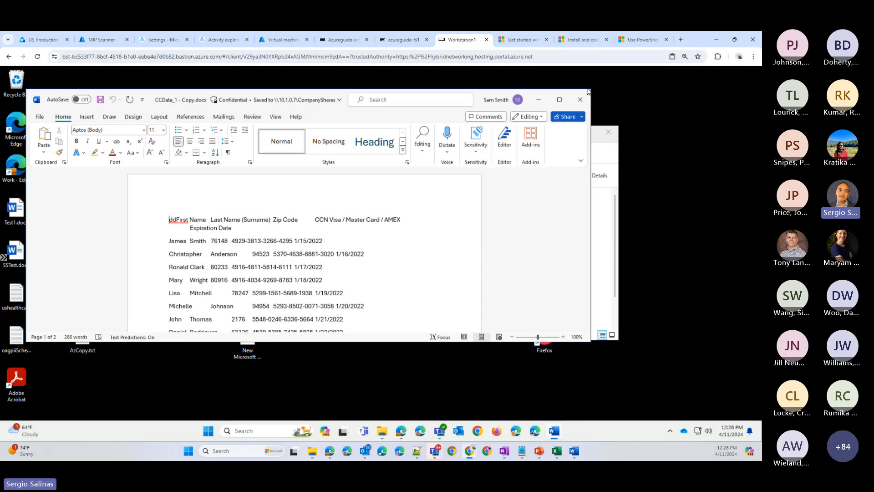
pyautogui.click(580, 99)
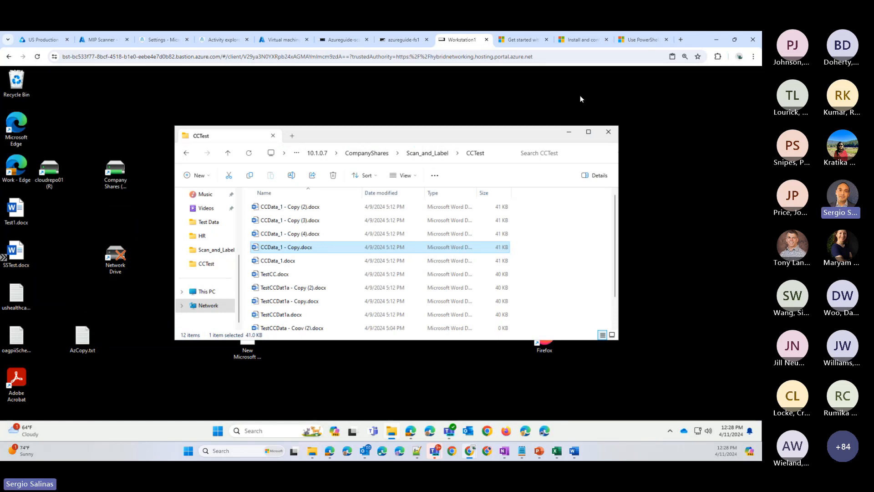
pyautogui.click(607, 132)
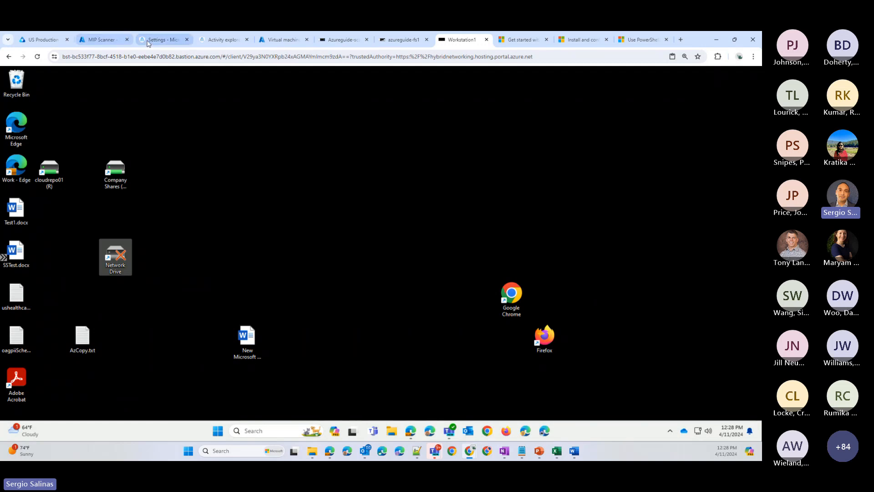
# - Return to the scanner settings, review the Azureguide-FS-CompanyShare-Scan job's labeling and DLP policy options, and close it without saving
pyautogui.click(161, 40)
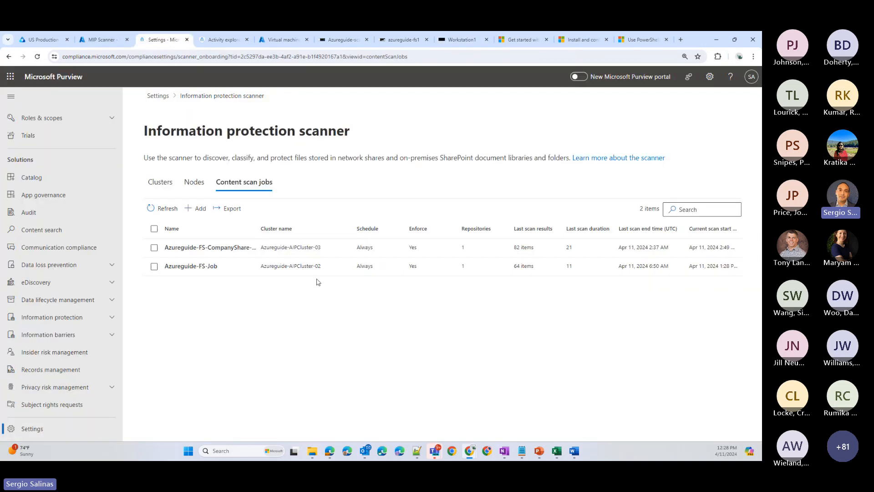
pyautogui.click(311, 249)
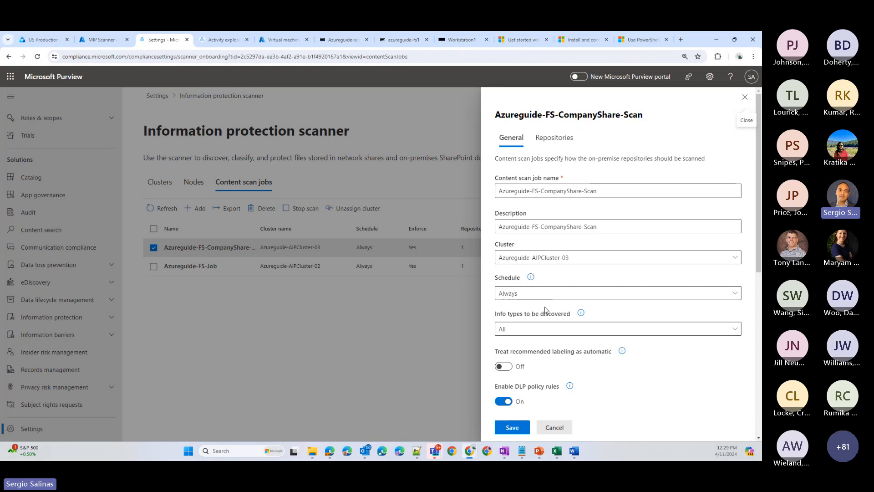
pyautogui.scroll(-2, 544, 307)
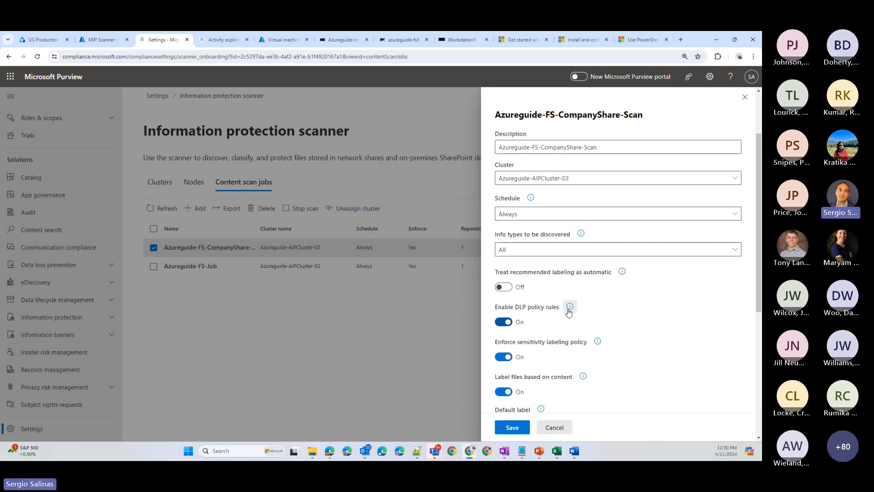
pyautogui.click(554, 427)
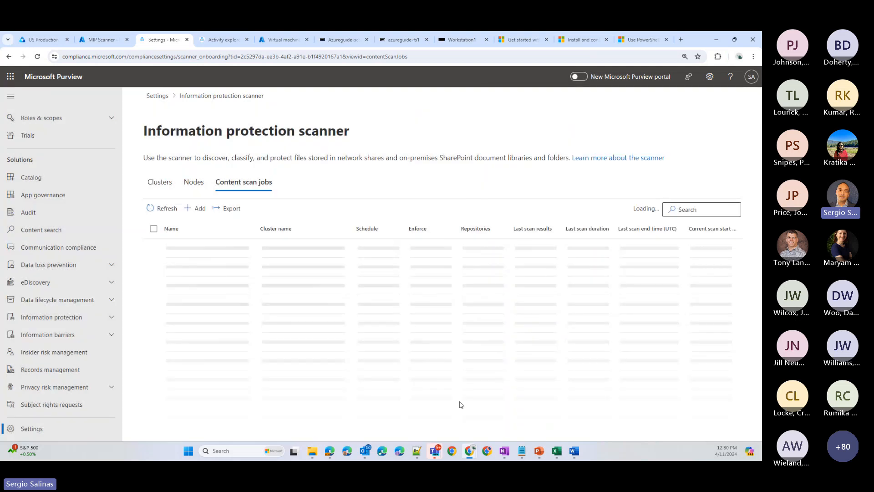
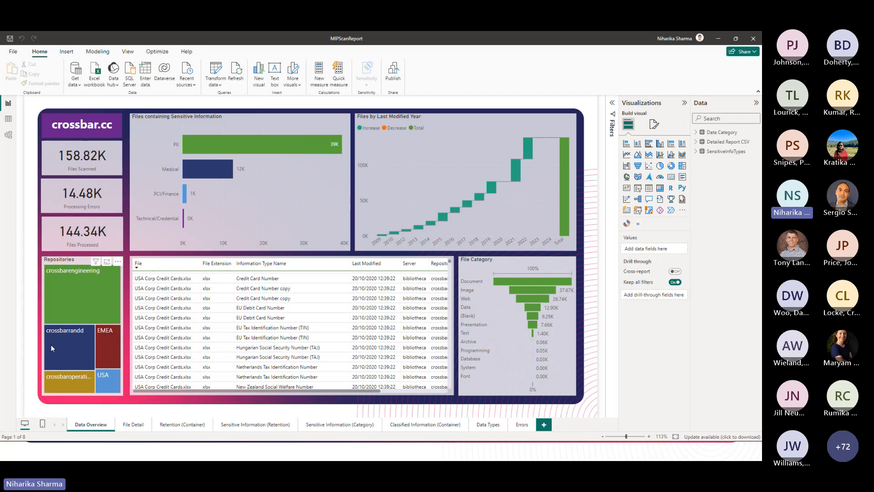
# - Drill through from USA Corp Credit Cards.xlsx to its File Detail page, review its sensitive information types, and return to Data Overview
pyautogui.moveTo(107, 288)
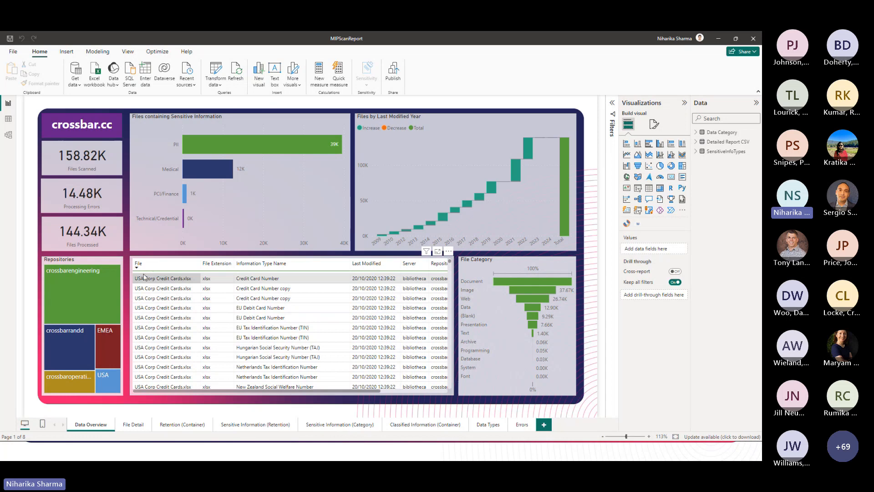
pyautogui.rightClick(187, 281)
pyautogui.moveTo(214, 314)
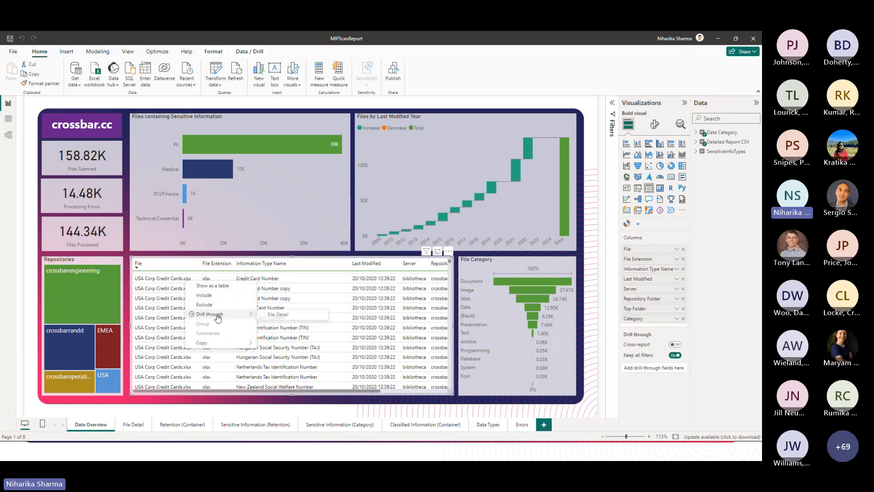
pyautogui.click(277, 315)
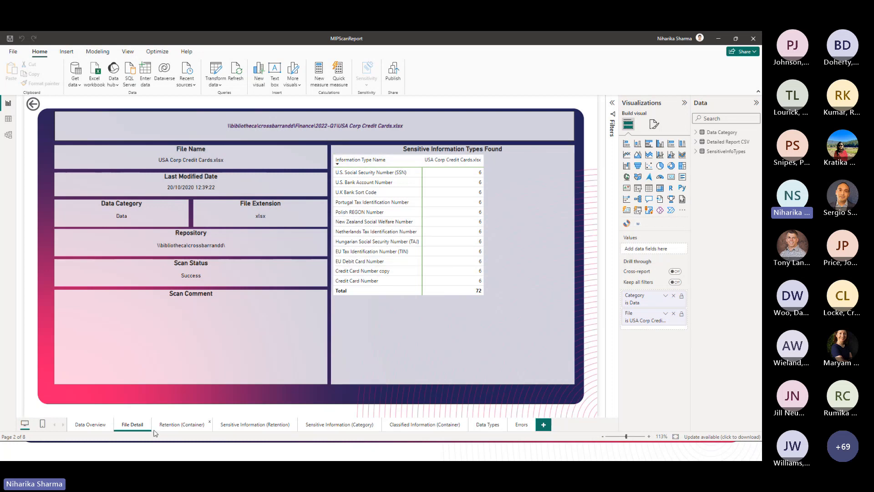
pyautogui.click(90, 424)
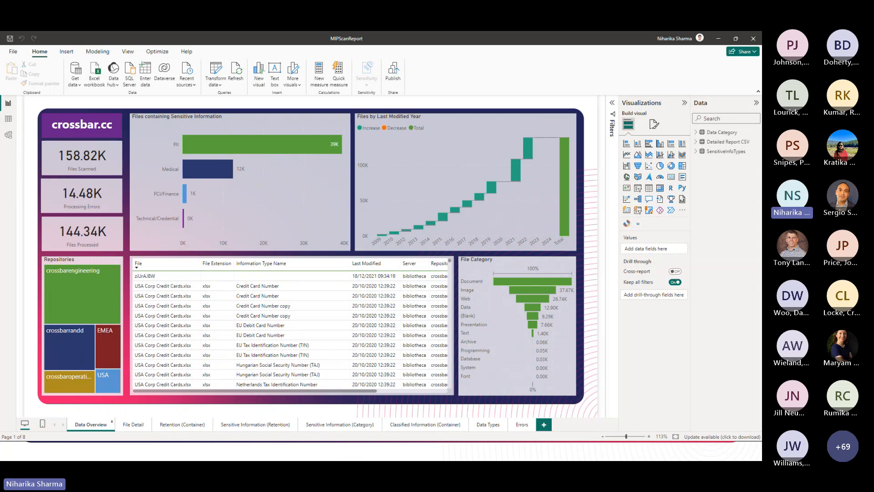
# - Examine file ages on the Retention (Container) and Sensitive Information (Retention) pages, filtering each to the crossbaroperations repository
pyautogui.click(192, 425)
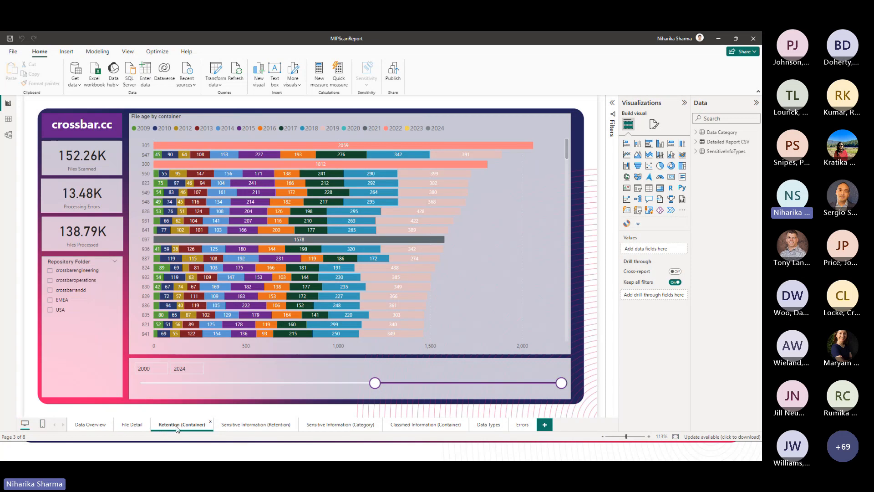
pyautogui.click(82, 282)
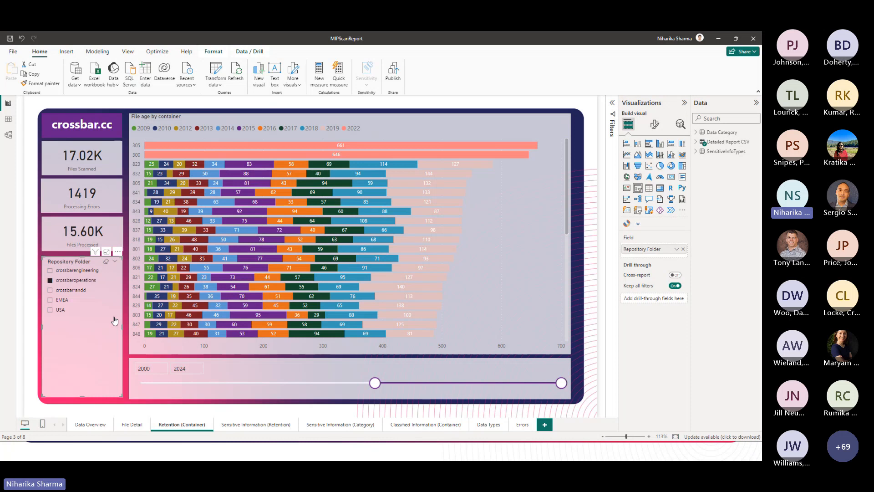
pyautogui.click(257, 429)
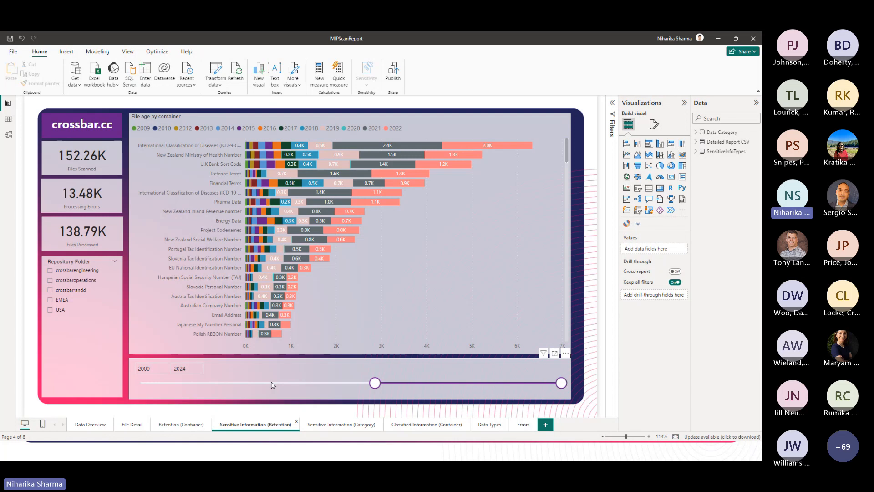
pyautogui.click(78, 281)
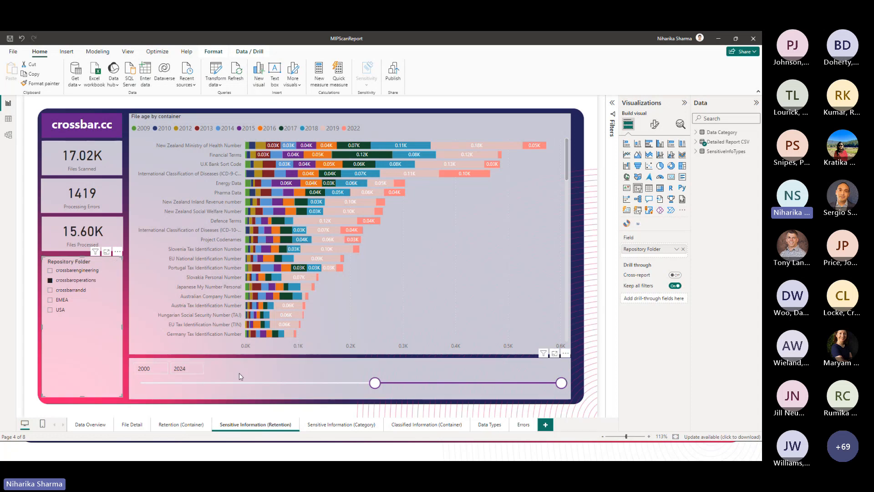
# - On the Sensitive Information (Category) page, compare highlighted PII for crossbaroperations and crossbarrandd, and clear the PII highlight
pyautogui.click(337, 425)
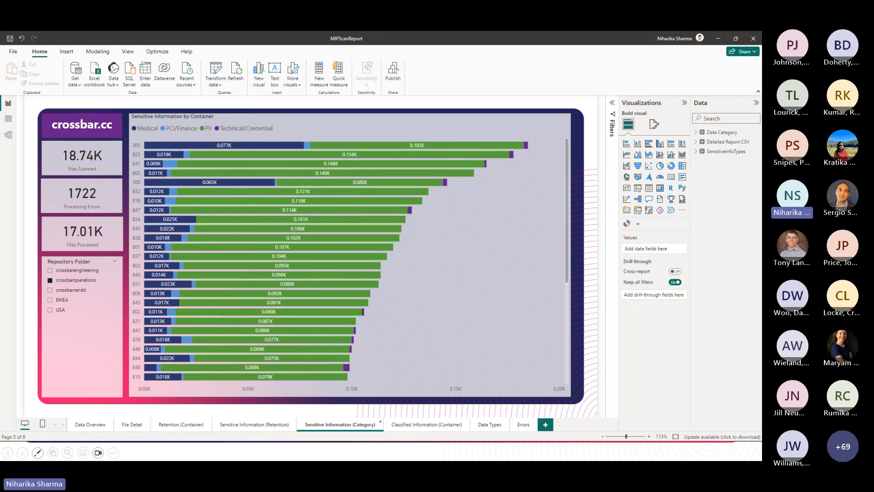
pyautogui.click(205, 128)
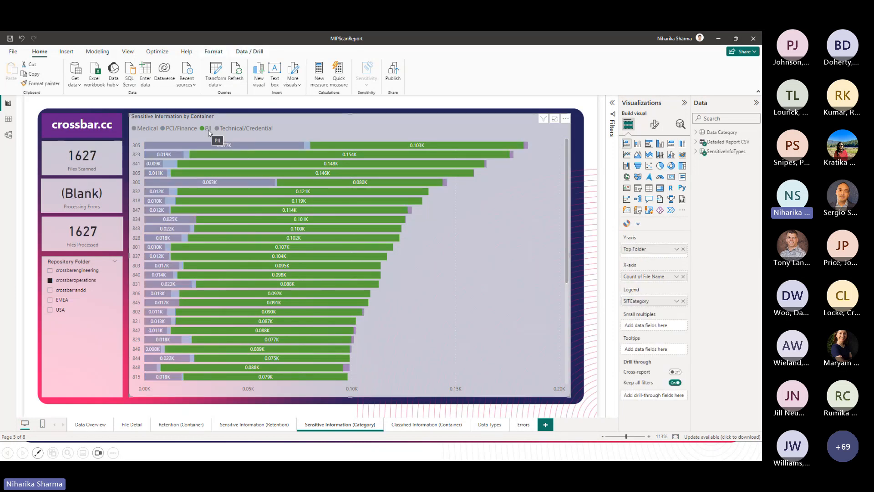
pyautogui.click(68, 290)
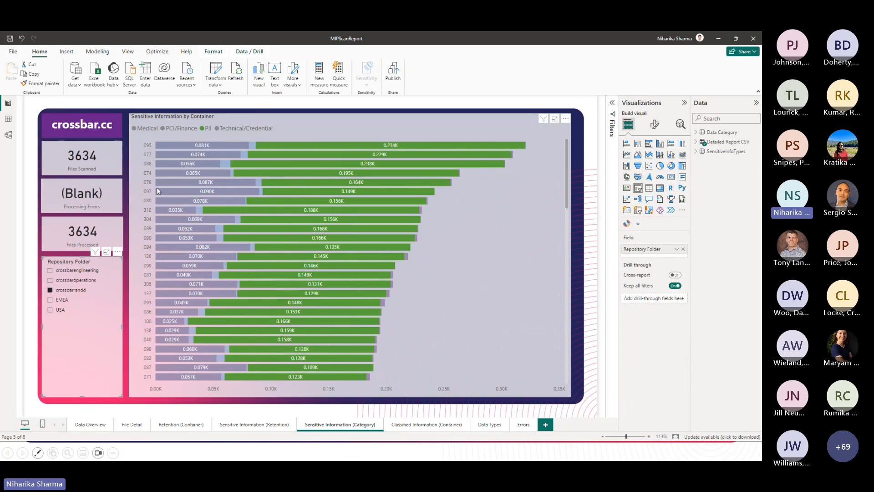
pyautogui.click(204, 129)
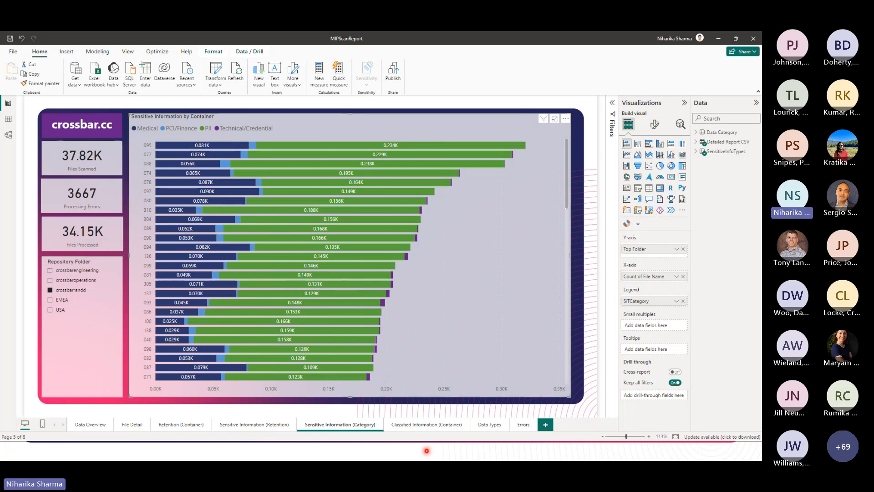
# - Review the Classified Information (Container), Data Types and Errors pages, including later years in File Category by Year, and minimize the report
pyautogui.click(413, 427)
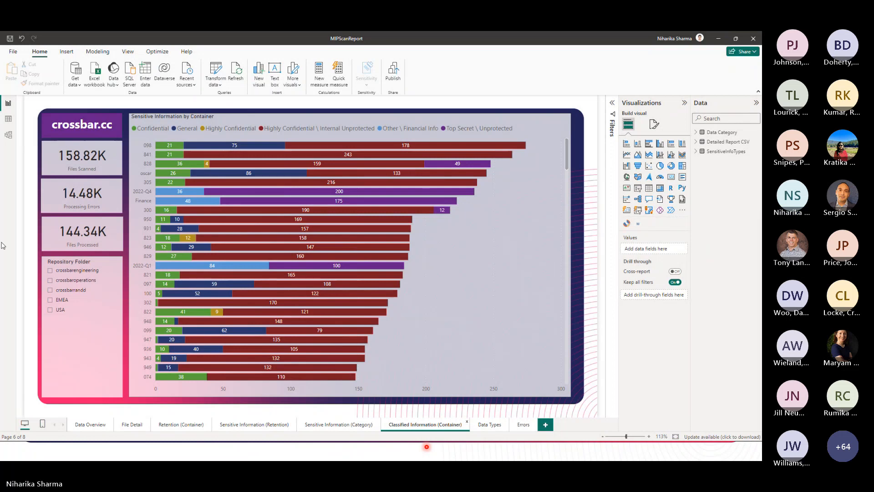
pyautogui.click(490, 424)
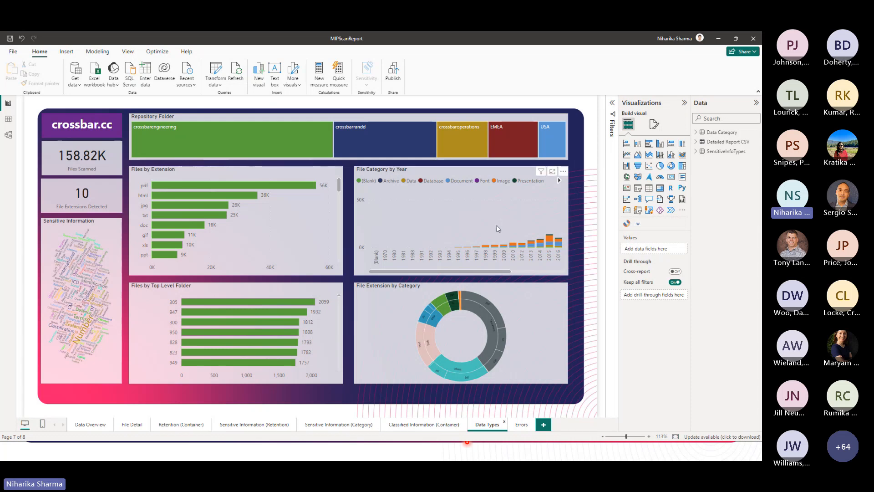
pyautogui.moveTo(472, 271); pyautogui.dragTo(520, 272)
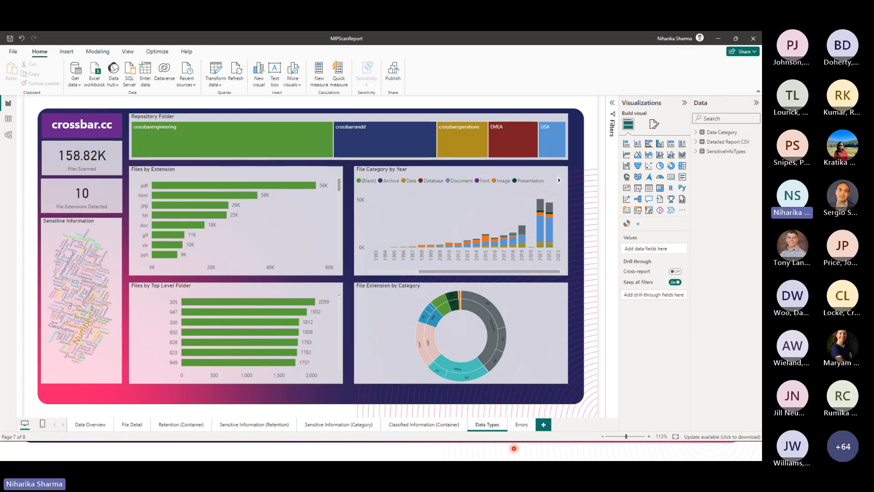
pyautogui.click(521, 425)
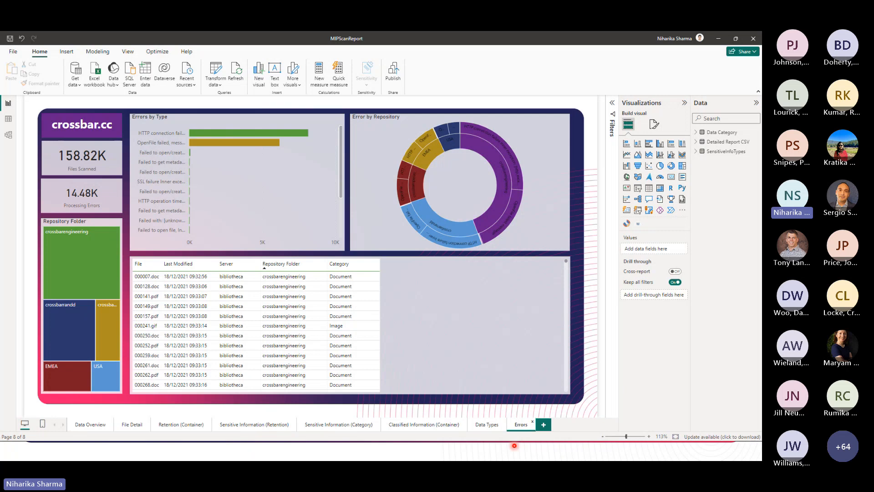
pyautogui.click(718, 39)
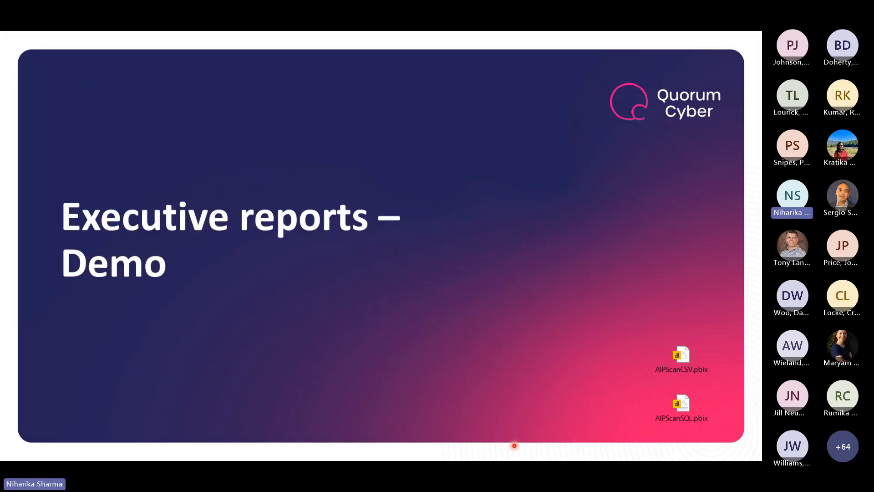